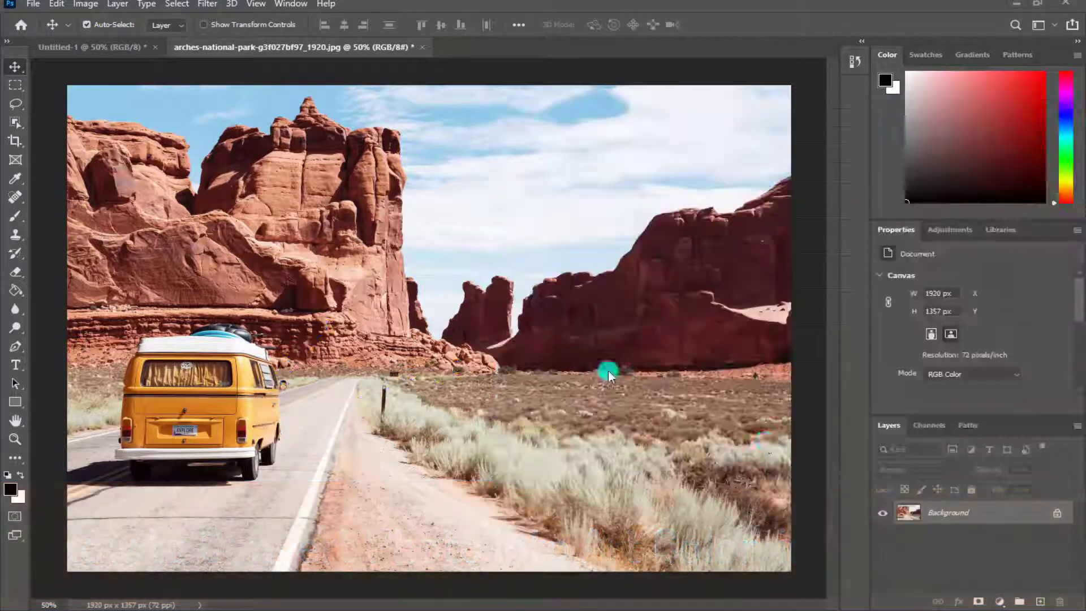
- Duplicate the Background layer as 'Background copy' and desaturate the copy to black and white
{"action": "right_click", "coordinate": [995, 518]}
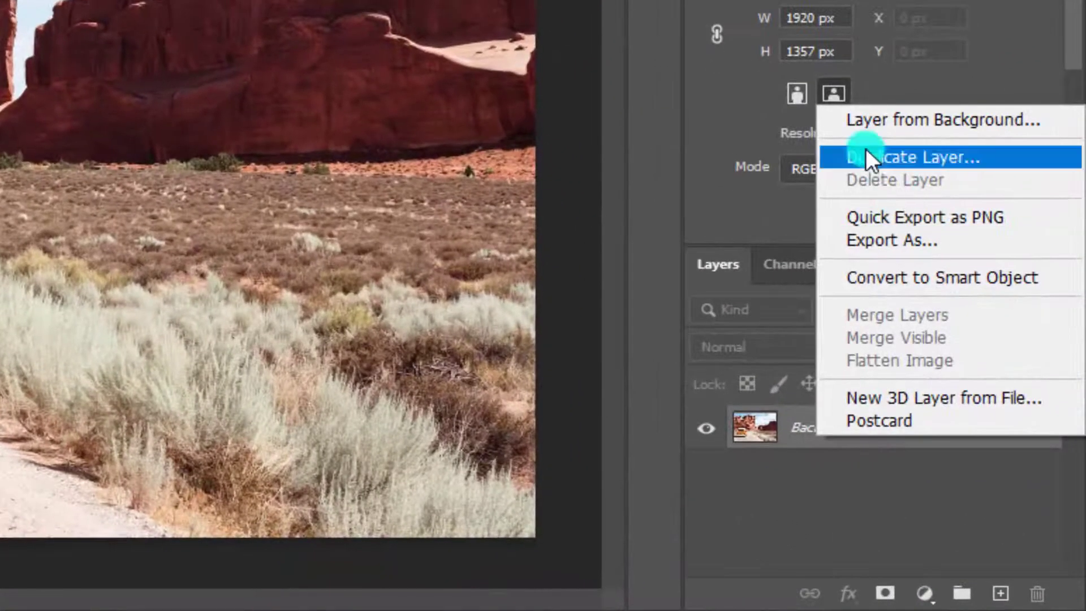
{"action": "left_click", "coordinate": [975, 158]}
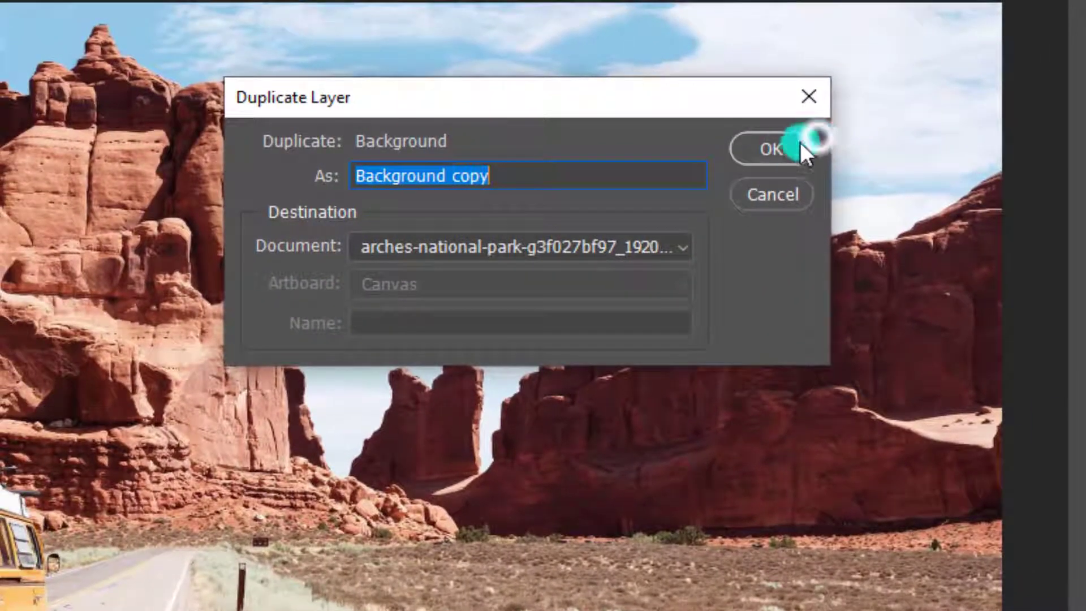
{"action": "left_click", "coordinate": [799, 146]}
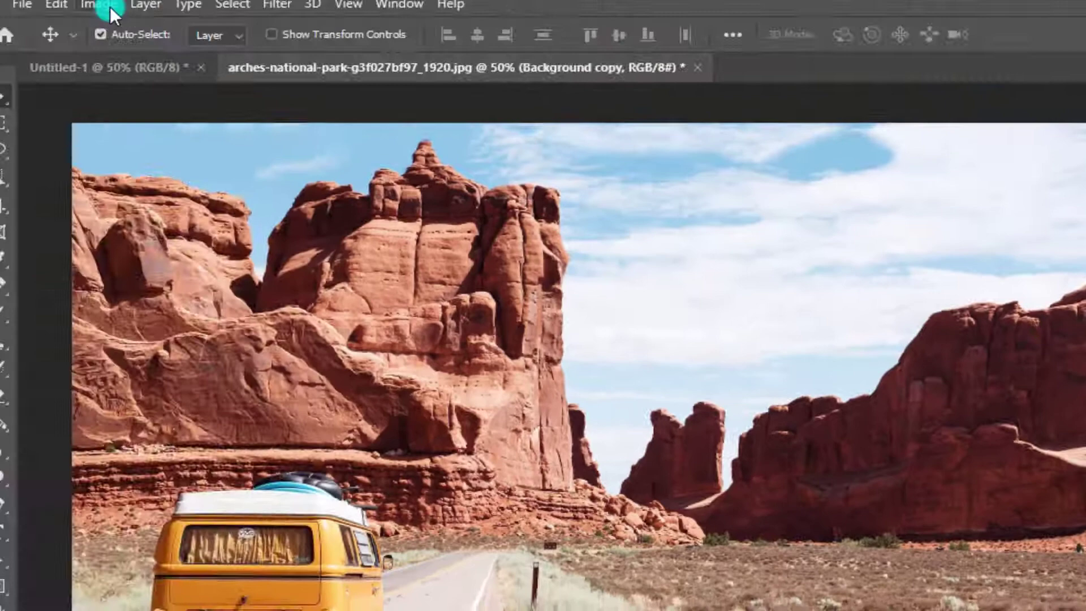
{"action": "left_click", "coordinate": [130, 15]}
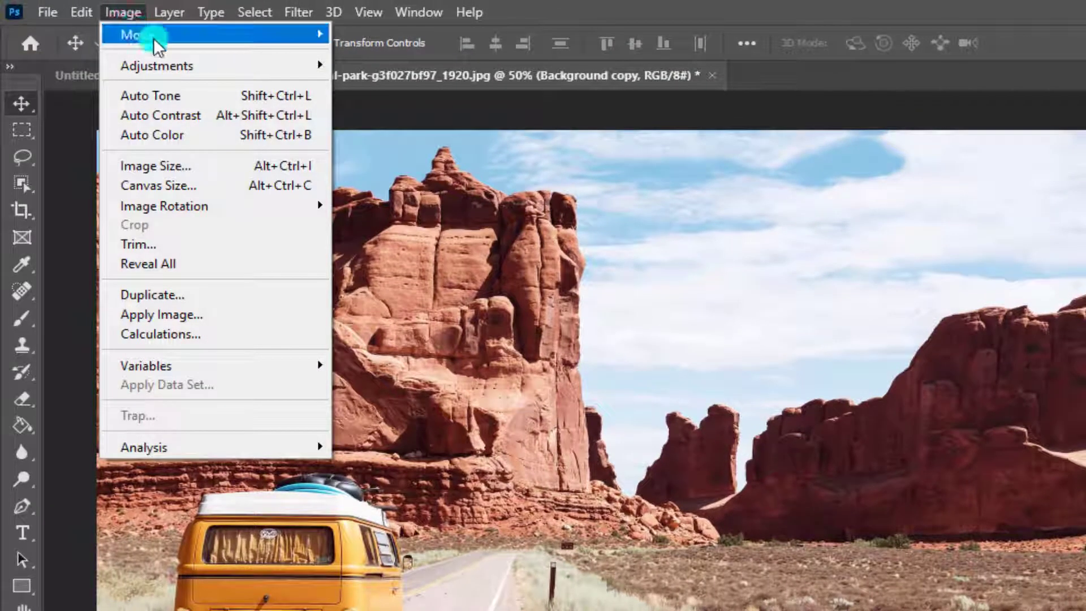
{"action": "mouse_move", "coordinate": [157, 66]}
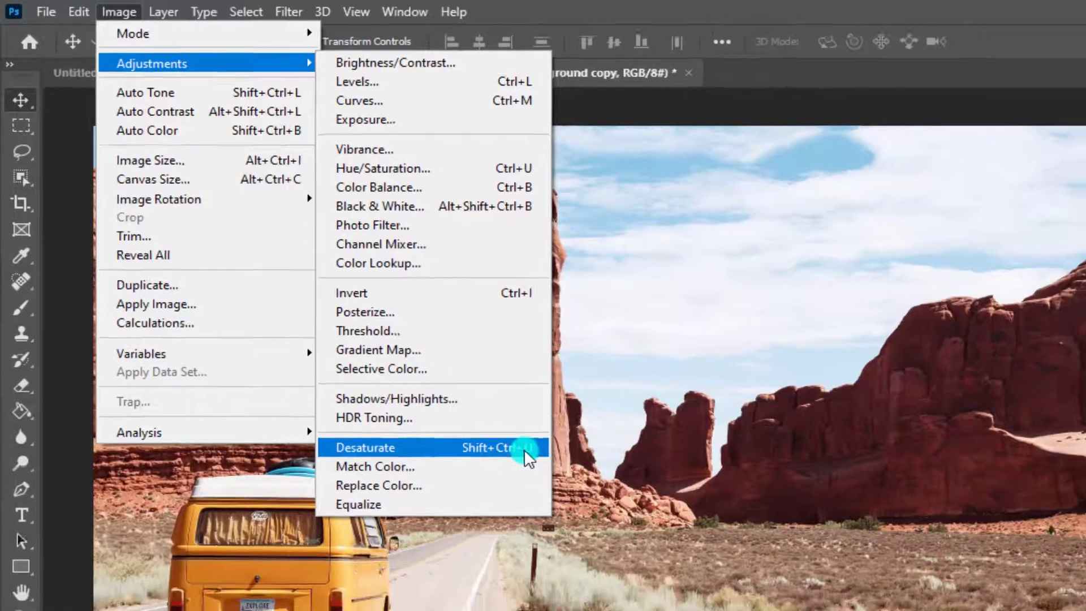
{"action": "left_click", "coordinate": [542, 463]}
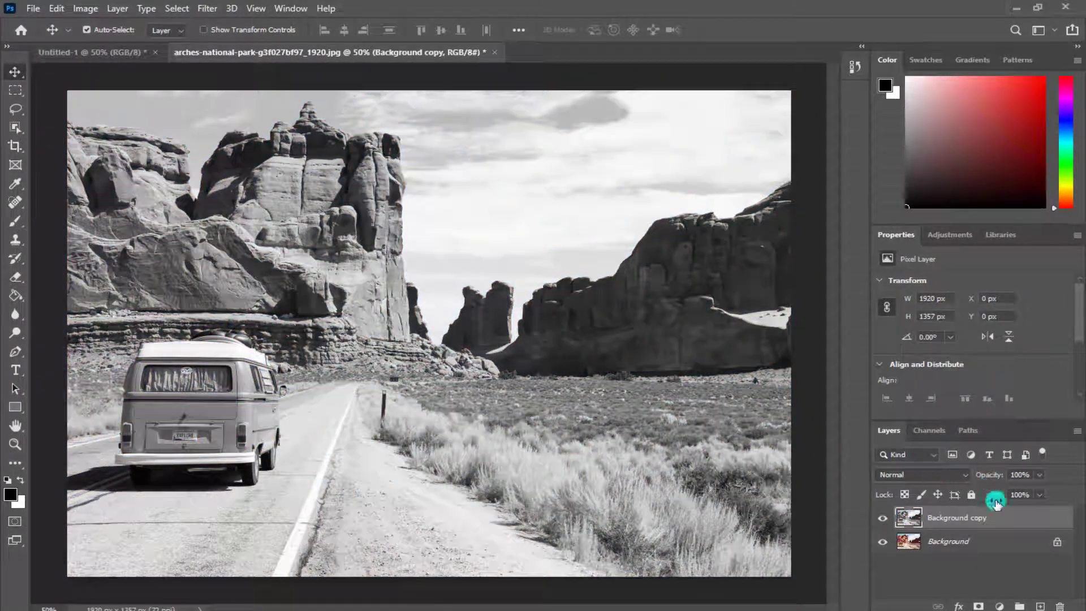
- Duplicate 'Background copy' as 'Background copy 2' and invert that copy into a negative
{"action": "right_click", "coordinate": [950, 525]}
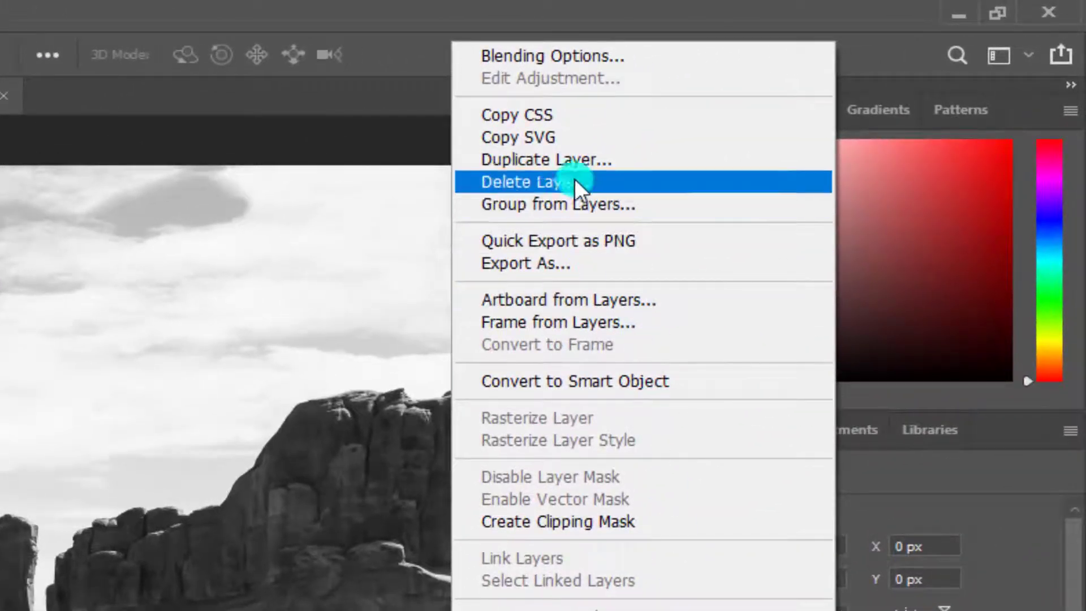
{"action": "left_click", "coordinate": [568, 161]}
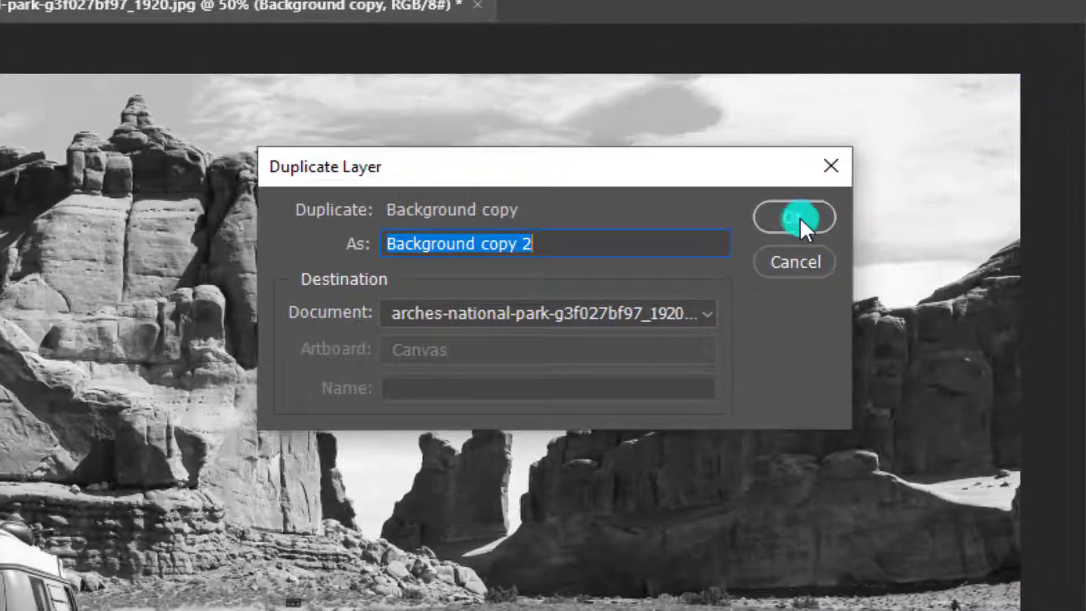
{"action": "left_click", "coordinate": [798, 219]}
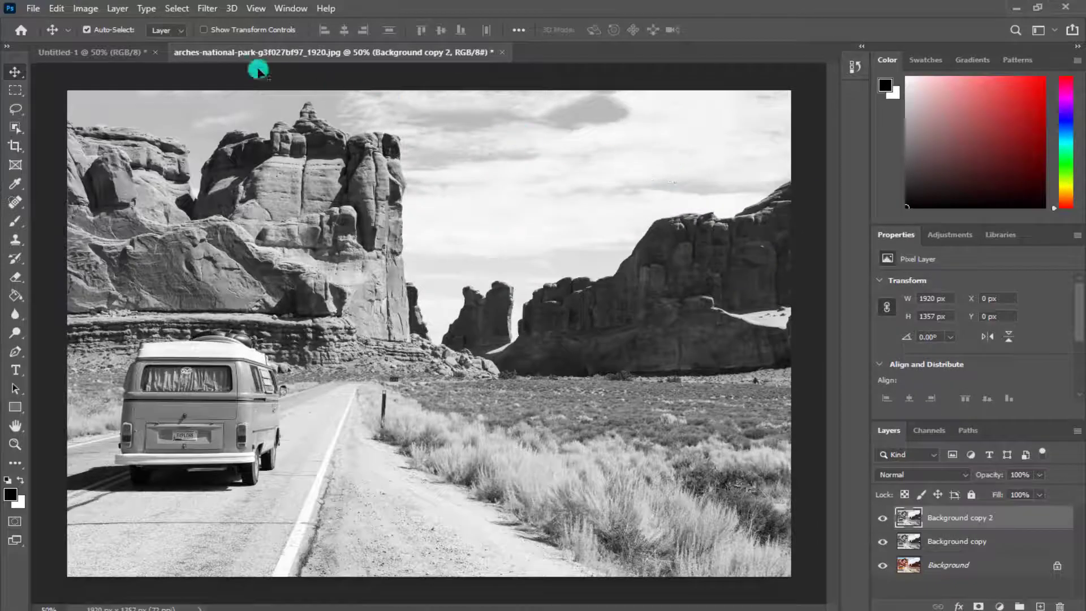
{"action": "left_click", "coordinate": [88, 8]}
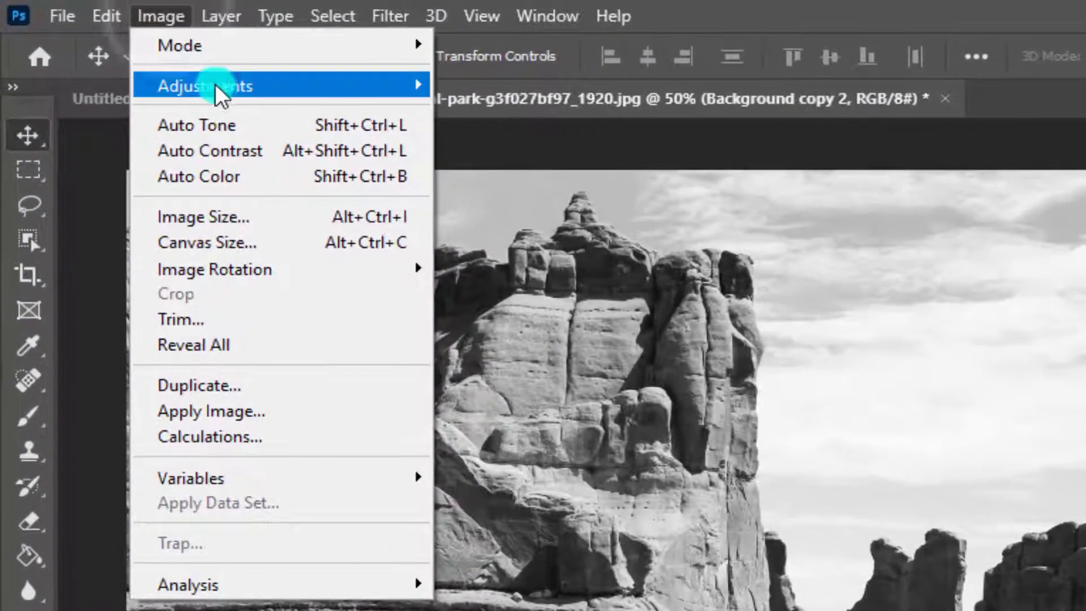
{"action": "mouse_move", "coordinate": [205, 86]}
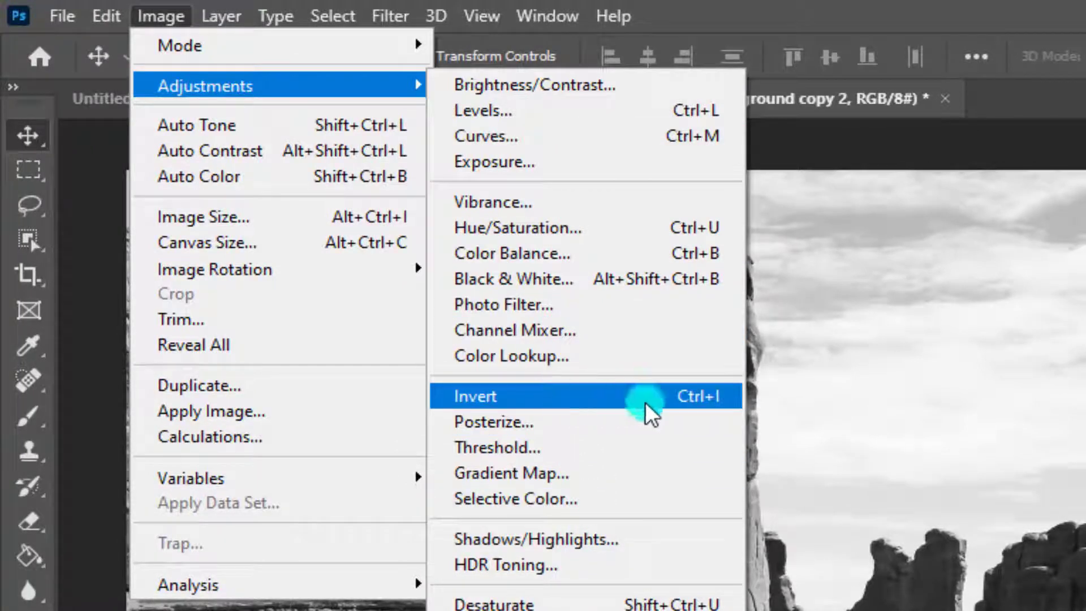
{"action": "left_click", "coordinate": [719, 394]}
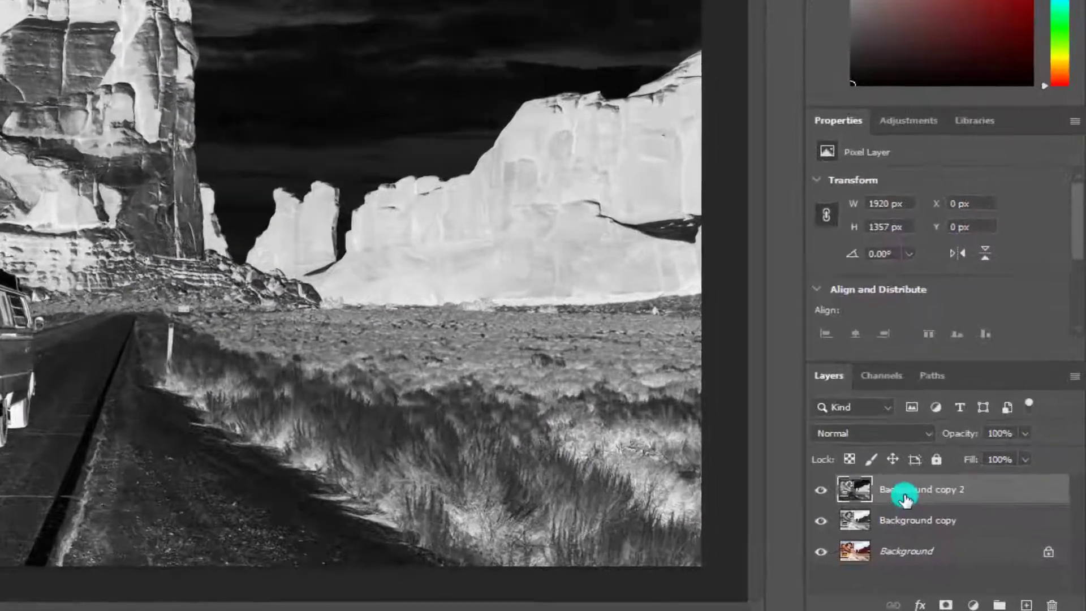
- Rename 'Background copy 2' to 'Art' and 'Background copy' to 'color'
{"action": "double_click", "coordinate": [948, 517]}
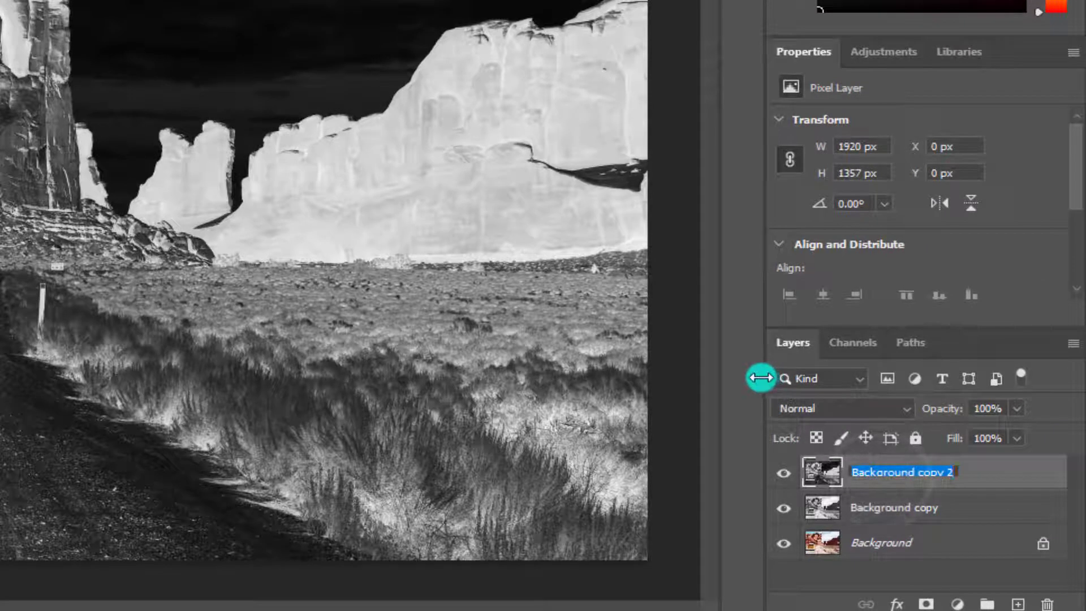
{"action": "type", "text": "Art"}
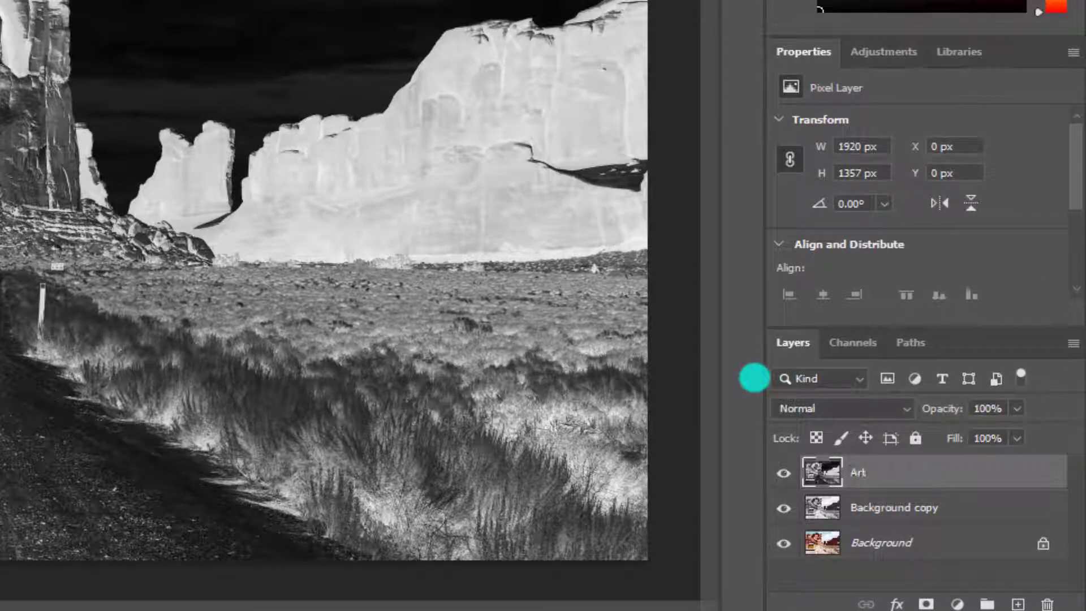
{"action": "double_click", "coordinate": [899, 509]}
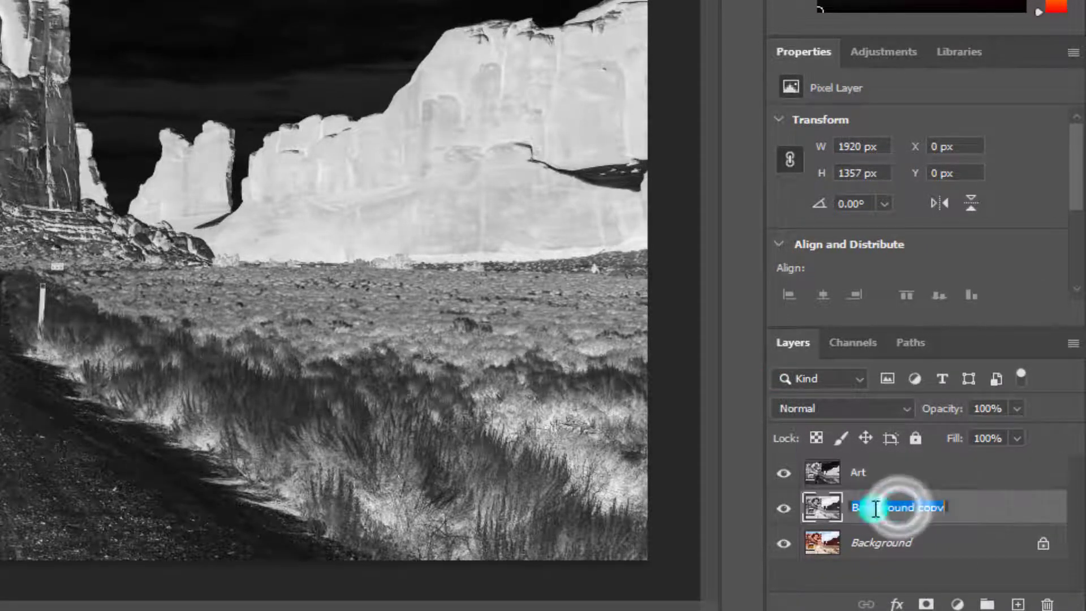
{"action": "type", "text": "color"}
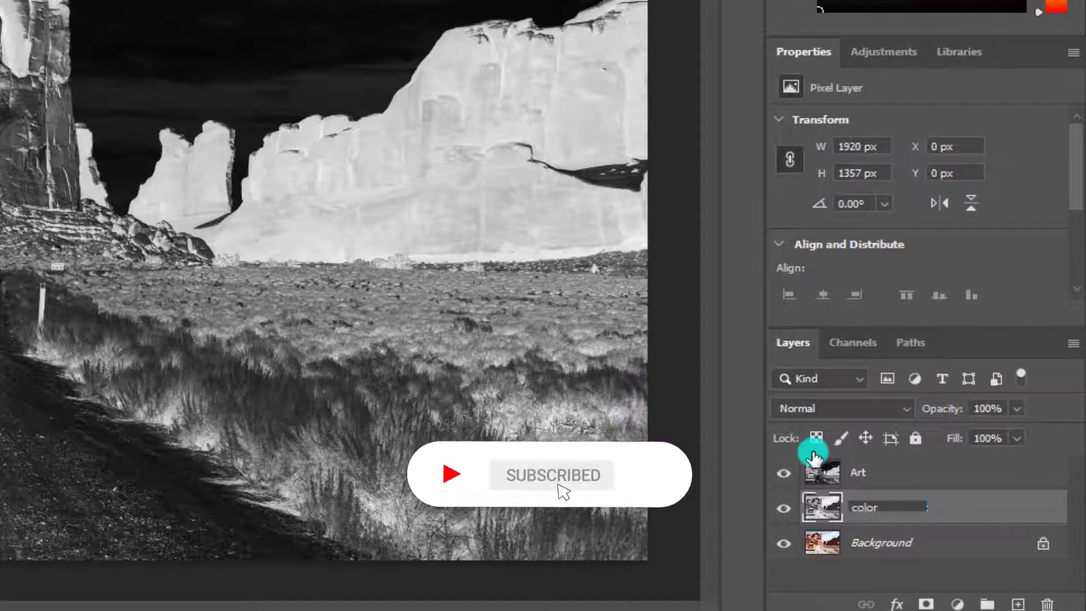
{"action": "key", "text": "Return"}
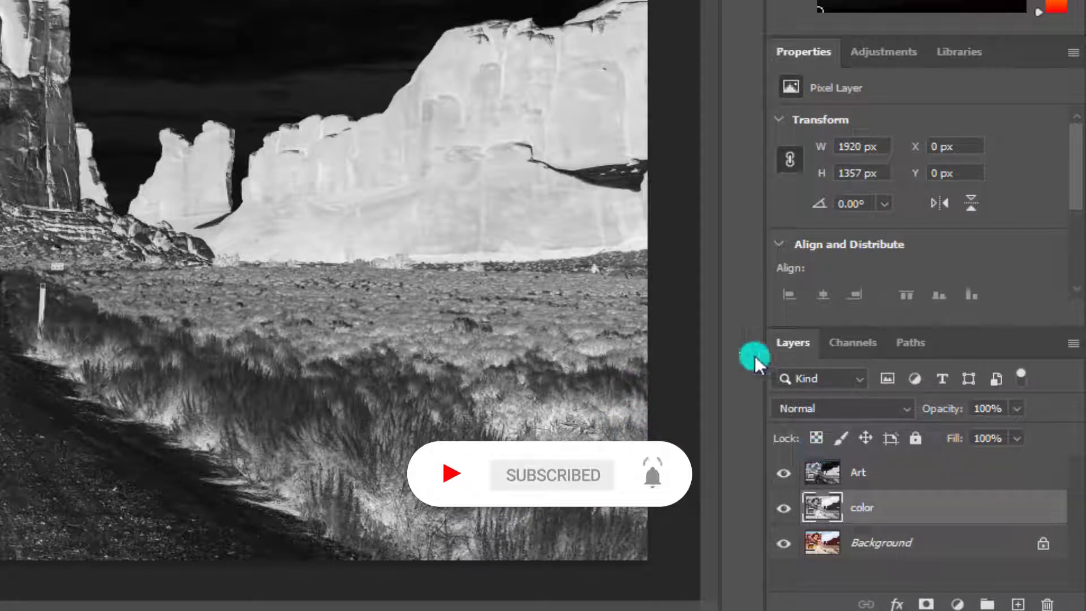
- Set the color layer's blend mode to Darker Color
{"action": "left_click", "coordinate": [880, 480]}
{"action": "left_click", "coordinate": [899, 510]}
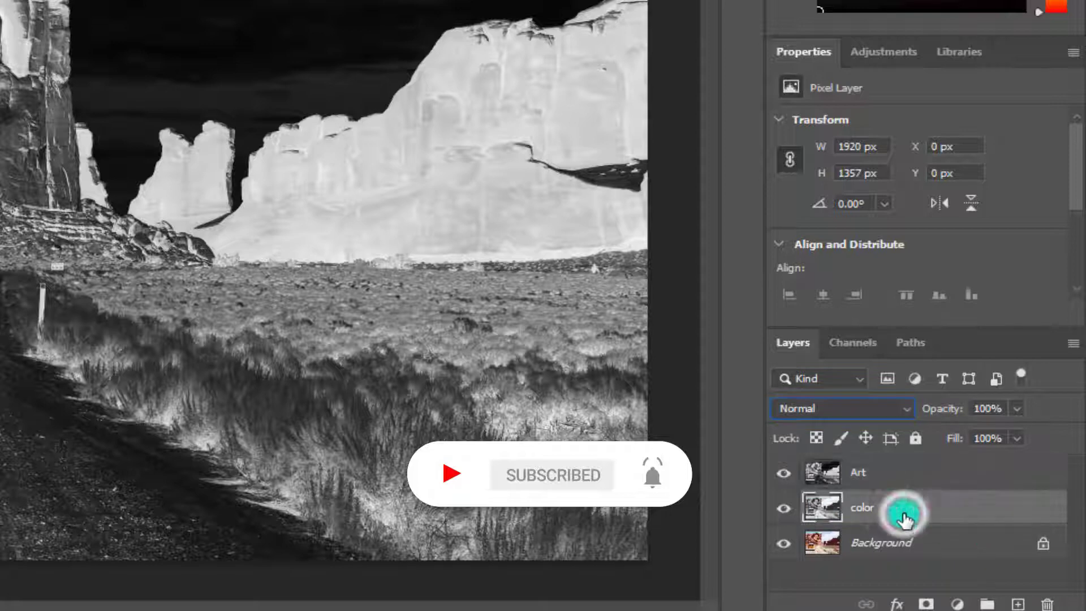
{"action": "left_click", "coordinate": [897, 407]}
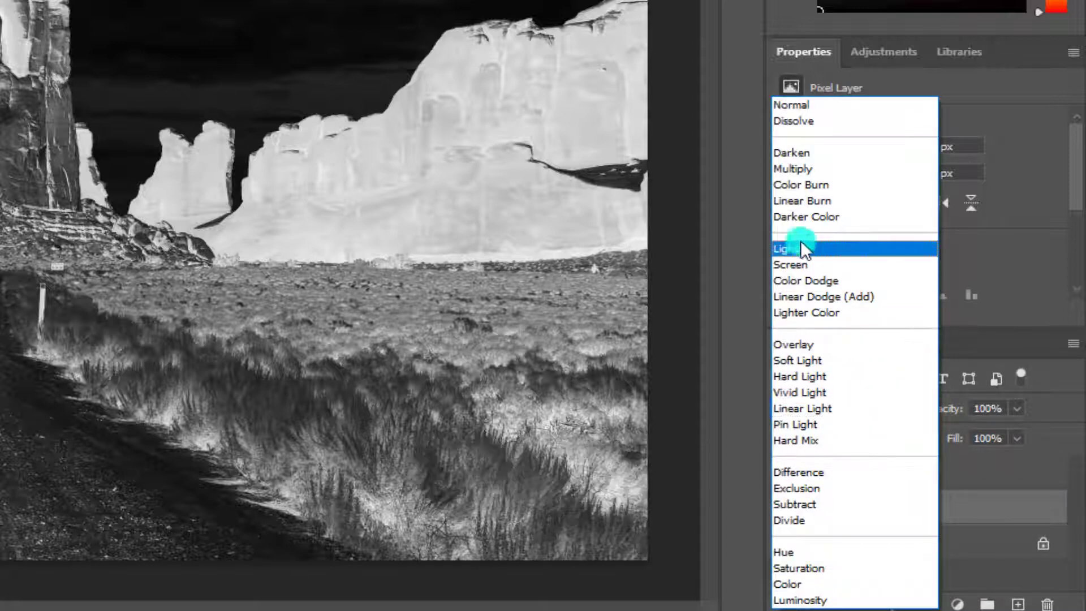
{"action": "left_click", "coordinate": [839, 212]}
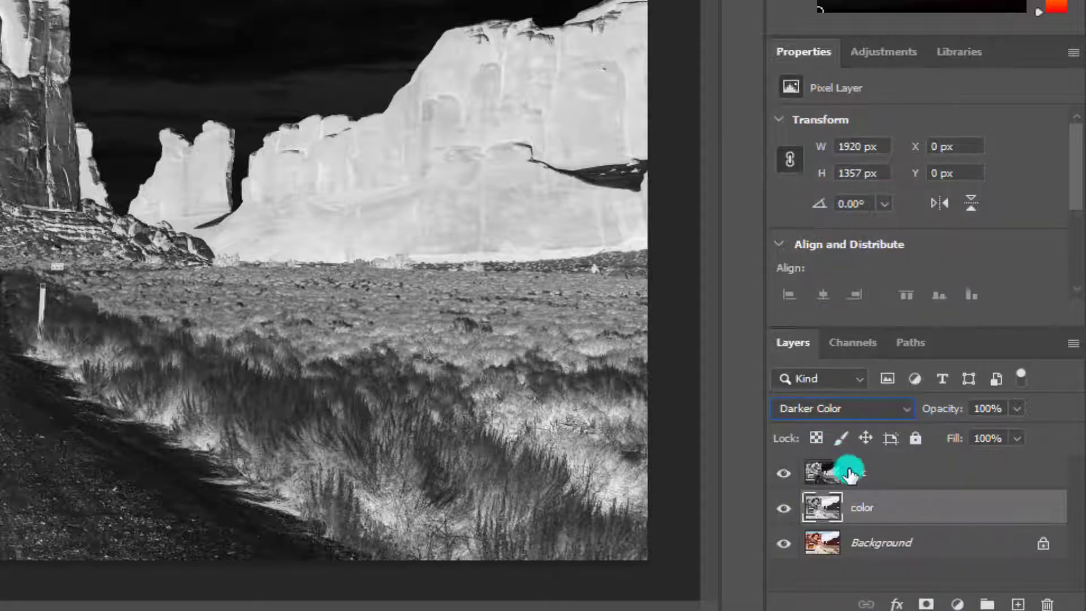
- Set the Art layer's blend mode to Color Dodge
{"action": "left_click_drag", "start_coordinate": [850, 474], "coordinate": [888, 481]}
{"action": "left_click", "coordinate": [883, 473]}
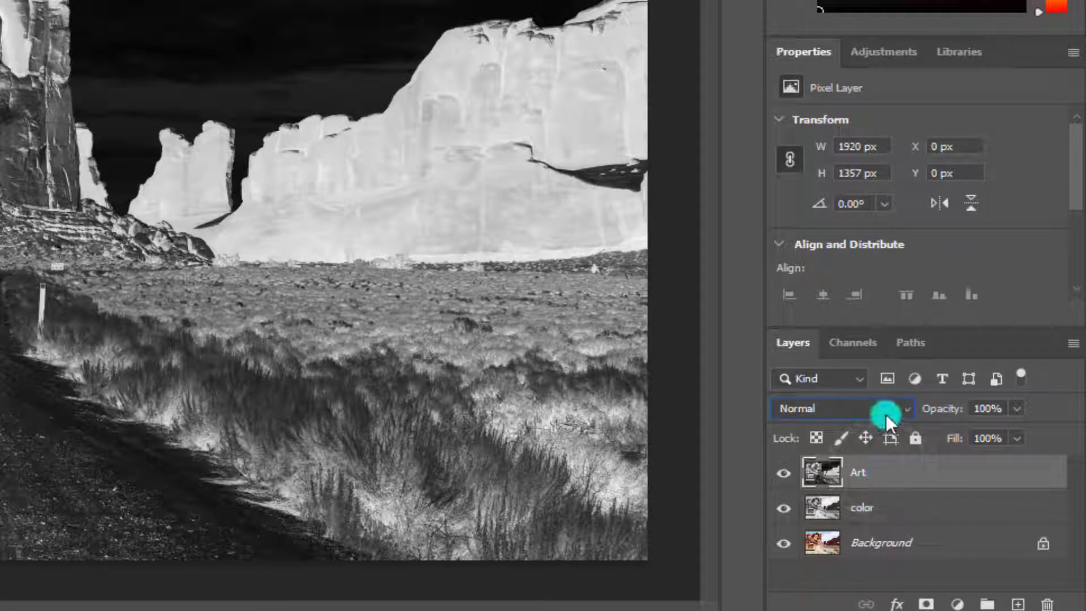
{"action": "left_click", "coordinate": [907, 405]}
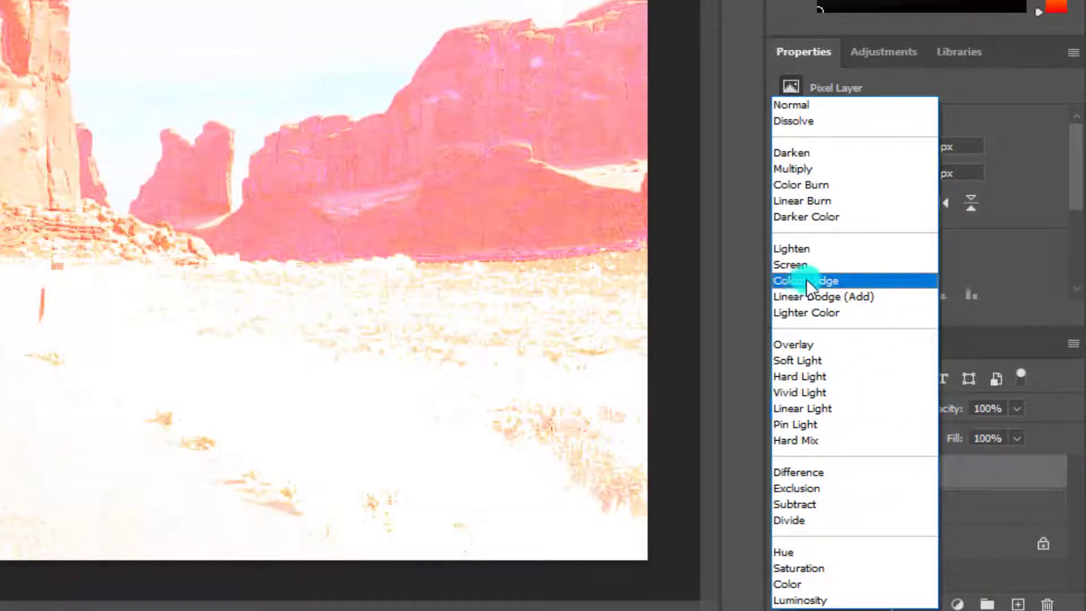
{"action": "left_click", "coordinate": [816, 280]}
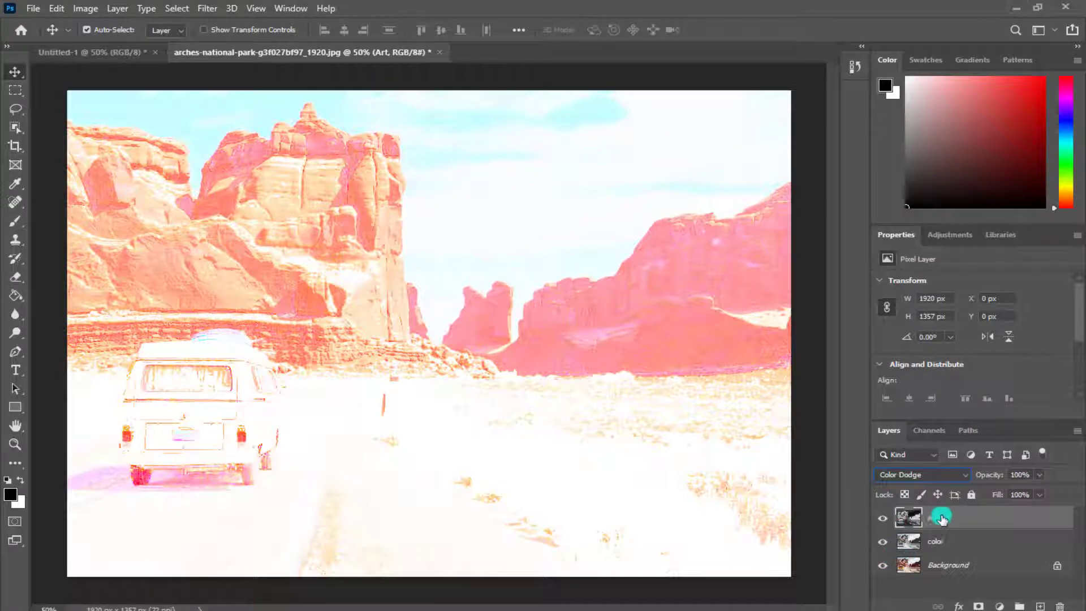
- Convert the Art layer to a smart object and apply a 1.7-pixel Minimum filter
{"action": "right_click", "coordinate": [973, 519]}
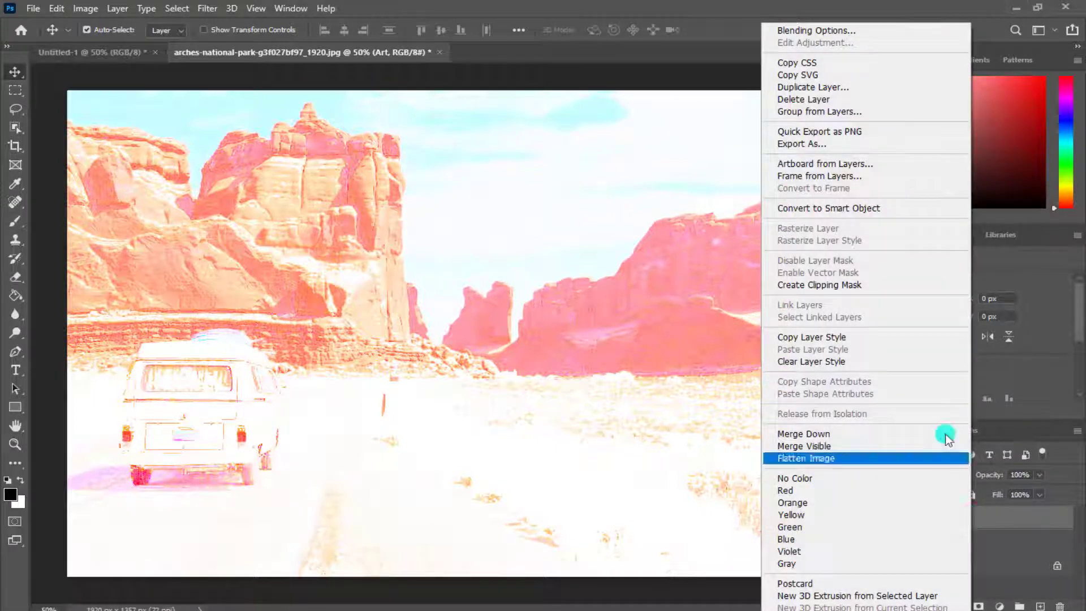
{"action": "left_click", "coordinate": [825, 208]}
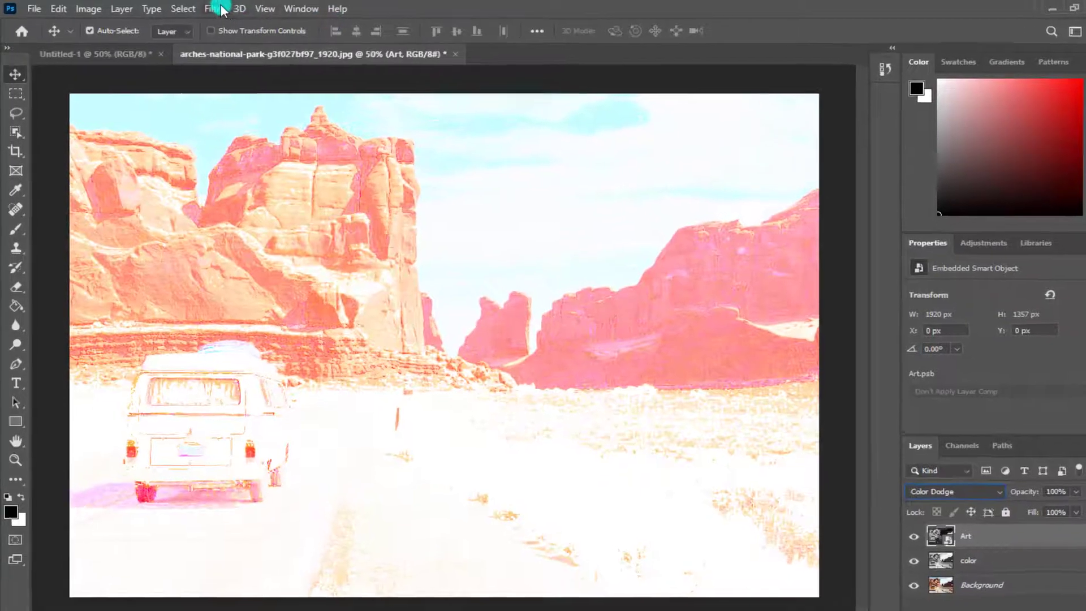
{"action": "left_click", "coordinate": [208, 8]}
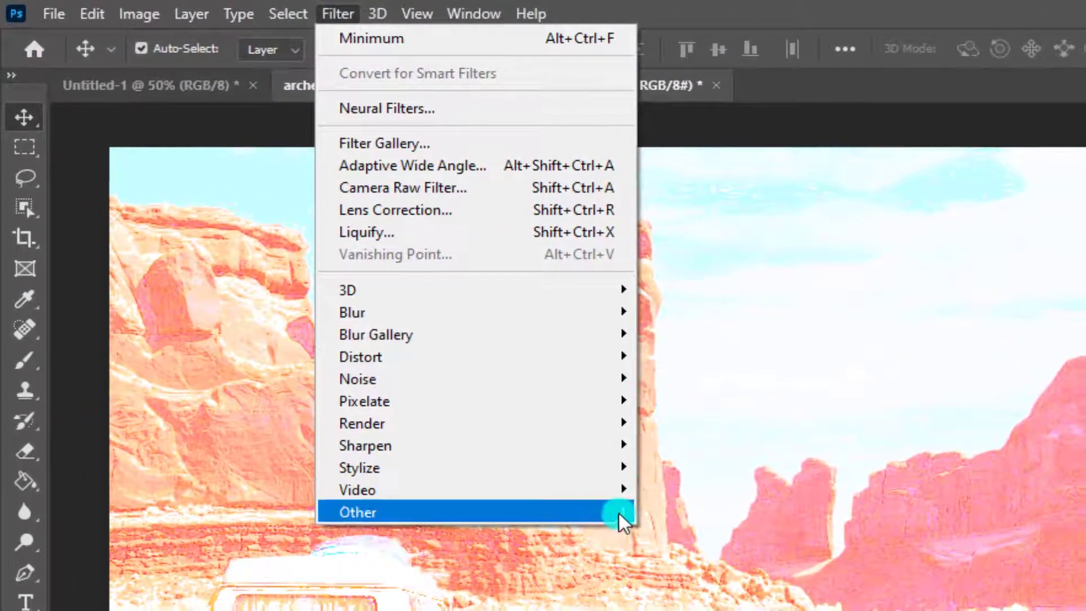
{"action": "mouse_move", "coordinate": [475, 511]}
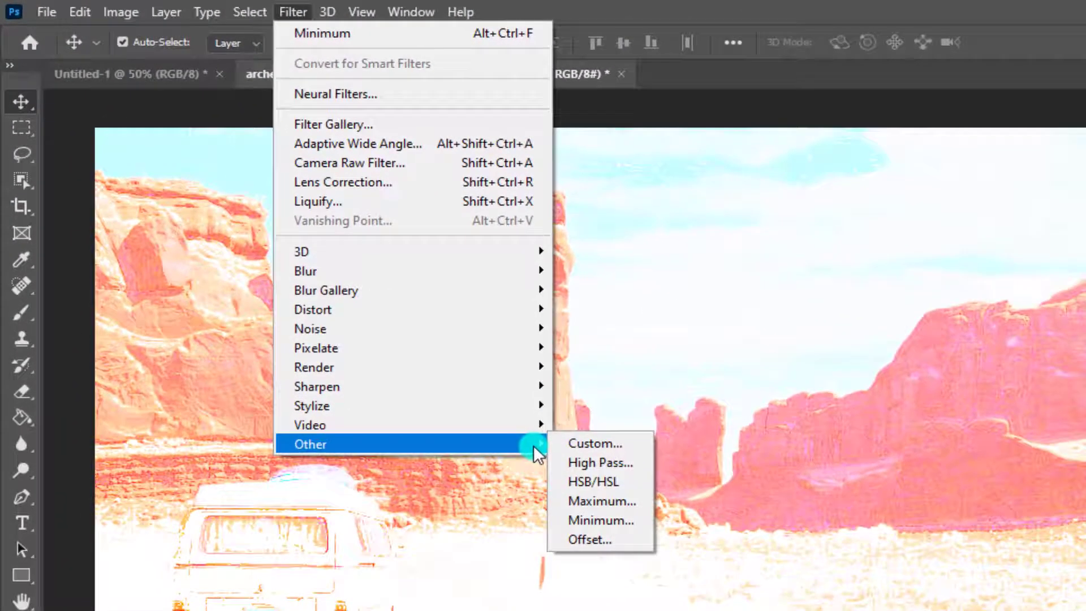
{"action": "left_click", "coordinate": [609, 519]}
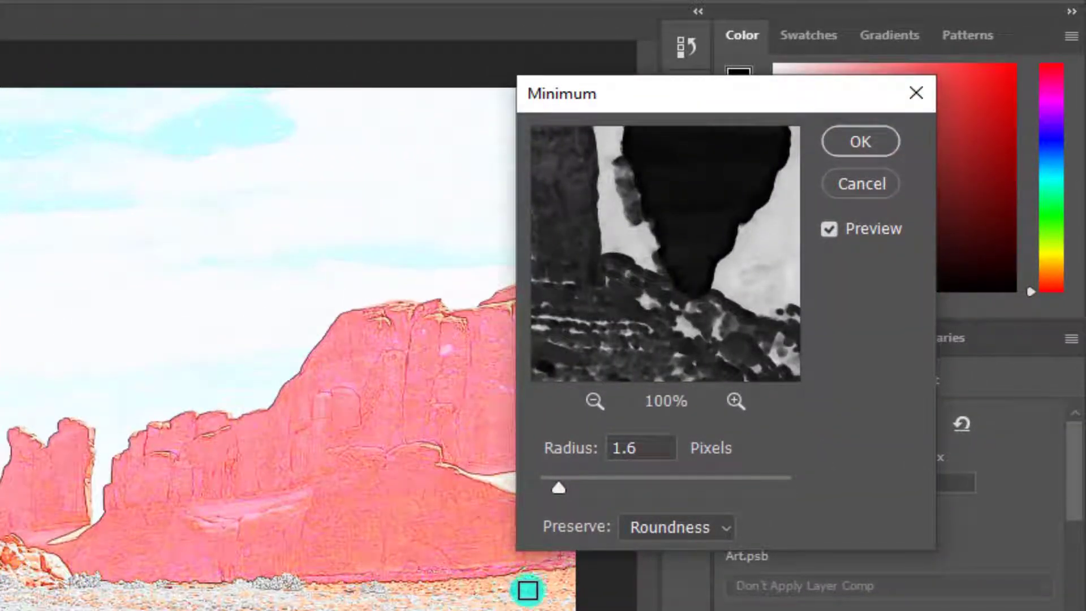
{"action": "left_click", "coordinate": [608, 563]}
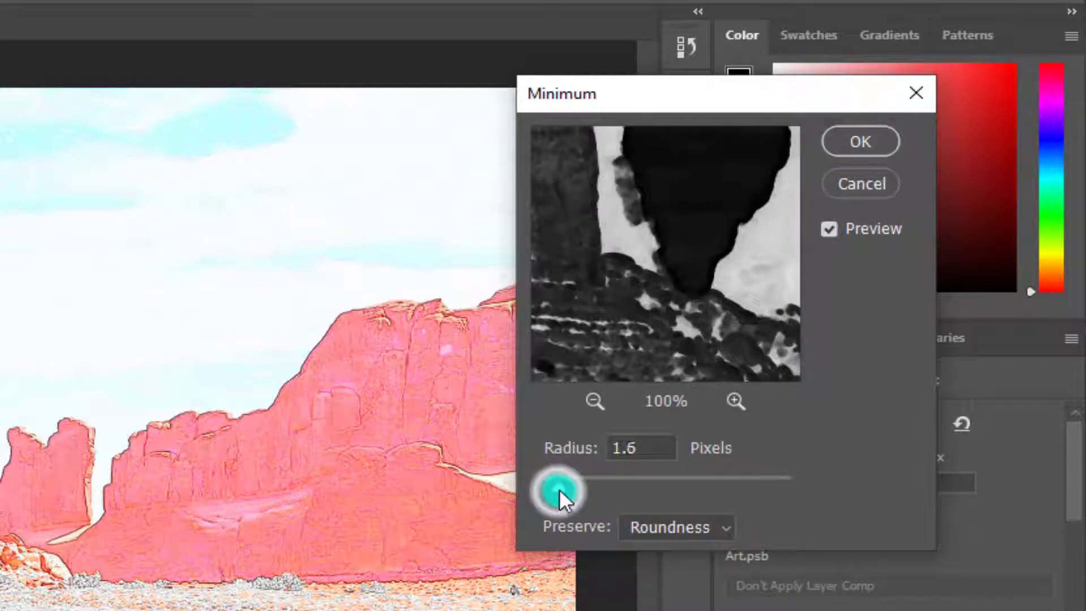
{"action": "left_click_drag", "start_coordinate": [558, 490], "coordinate": [561, 489]}
{"action": "left_click", "coordinate": [860, 141]}
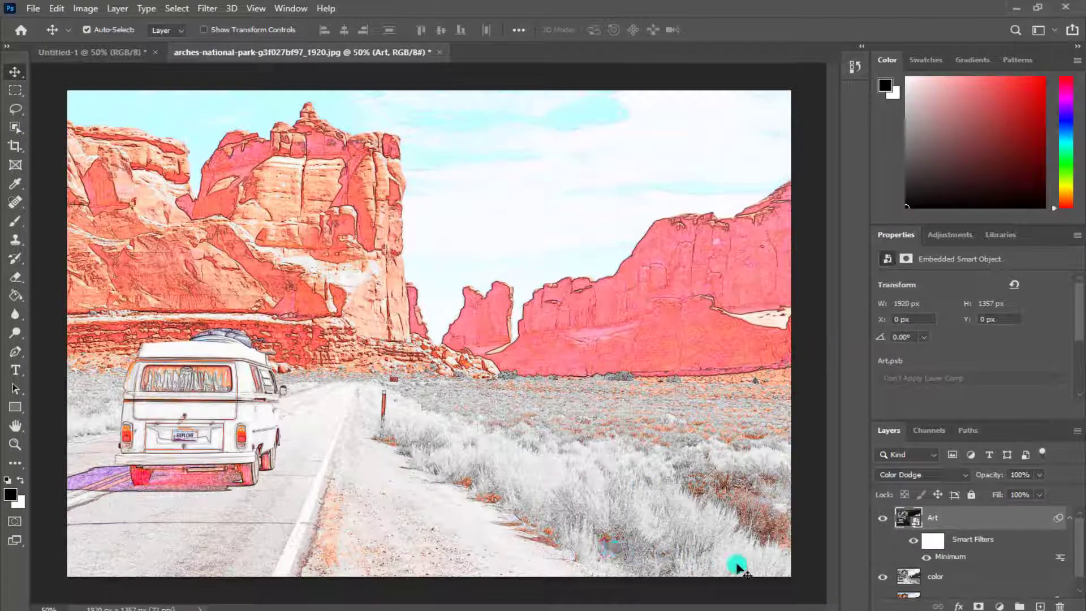
{"action": "mouse_move", "coordinate": [1080, 538]}
{"action": "left_mouse_down"}
{"action": "mouse_move", "coordinate": [1071, 553]}
{"action": "mouse_move", "coordinate": [1071, 540]}
{"action": "left_mouse_up"}
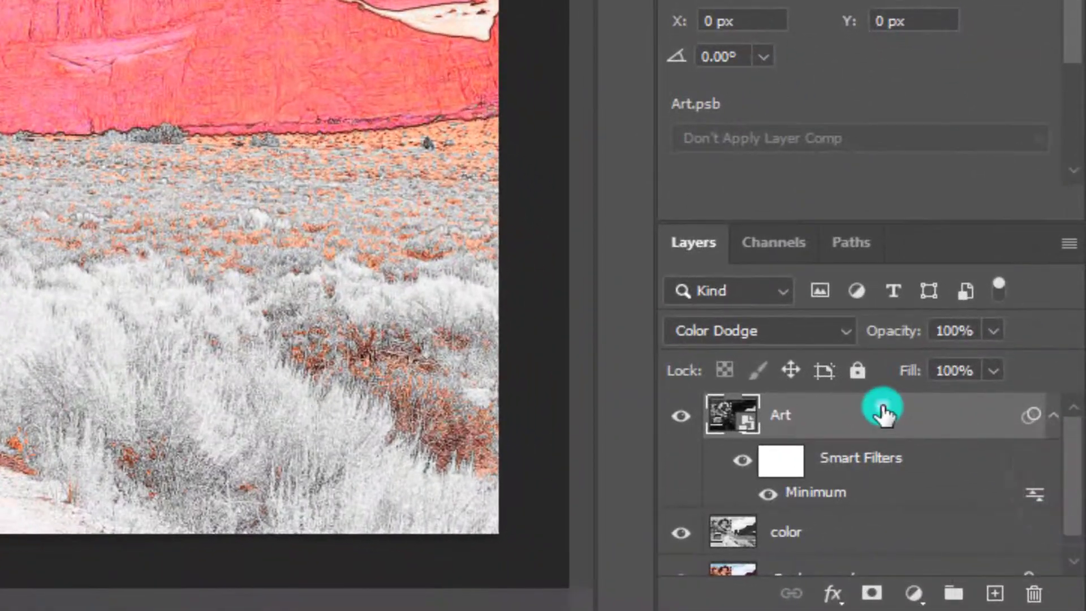
{"action": "left_click", "coordinate": [985, 514]}
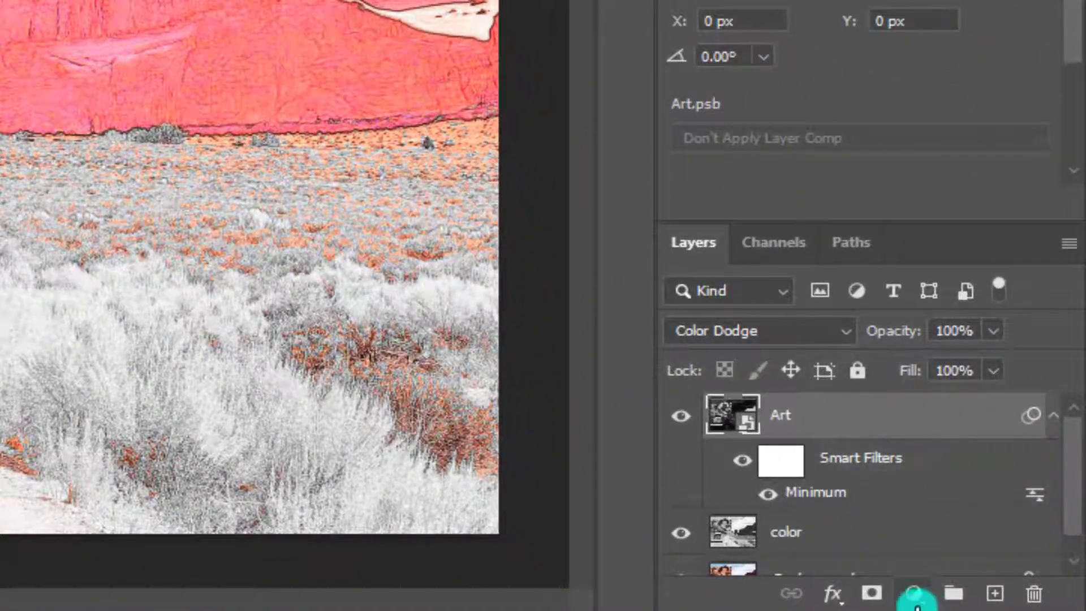
- Add a Levels adjustment layer and adjust its black, gray and white input sliders
{"action": "left_click", "coordinate": [914, 592]}
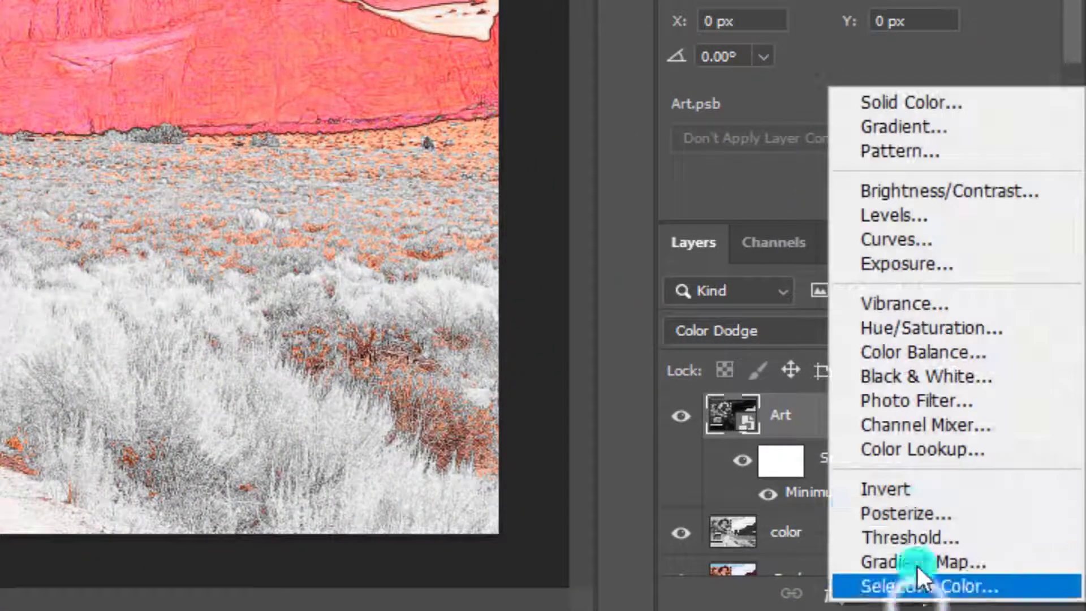
{"action": "left_click", "coordinate": [913, 219]}
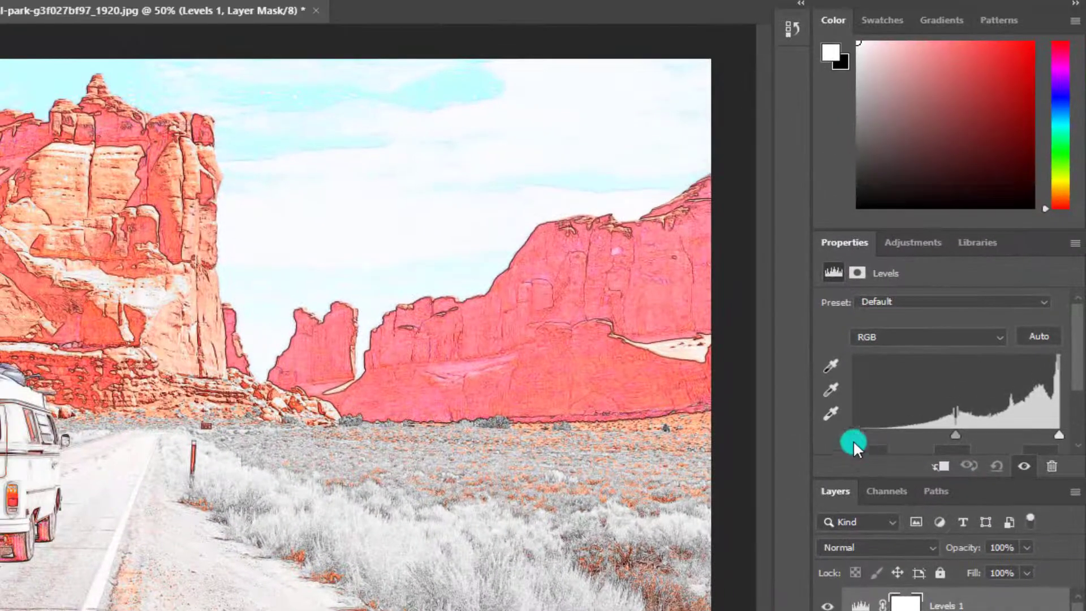
{"action": "left_click_drag", "start_coordinate": [854, 441], "coordinate": [902, 428]}
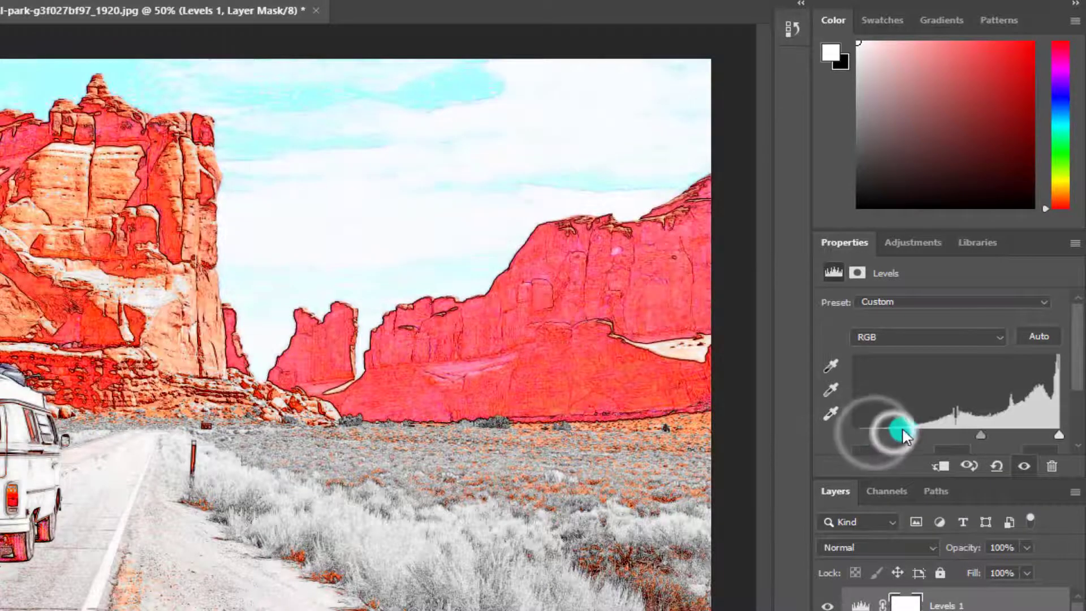
{"action": "left_click_drag", "start_coordinate": [979, 435], "coordinate": [975, 425]}
{"action": "mouse_move", "coordinate": [1058, 436]}
{"action": "left_mouse_down"}
{"action": "mouse_move", "coordinate": [1034, 435]}
{"action": "mouse_move", "coordinate": [1053, 434]}
{"action": "left_mouse_up"}
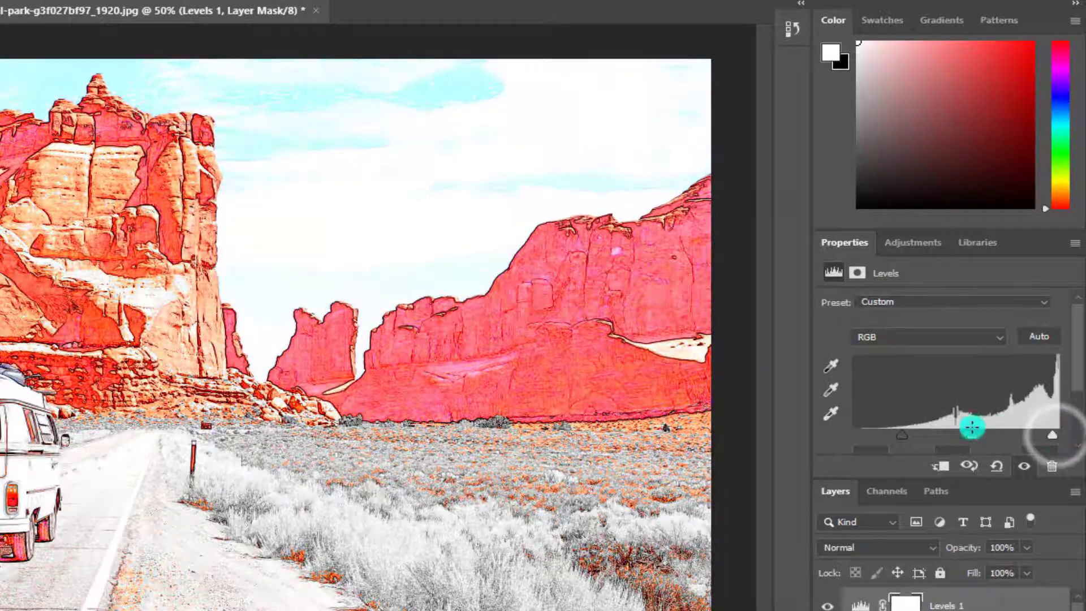
{"action": "left_click_drag", "start_coordinate": [972, 434], "coordinate": [893, 434]}
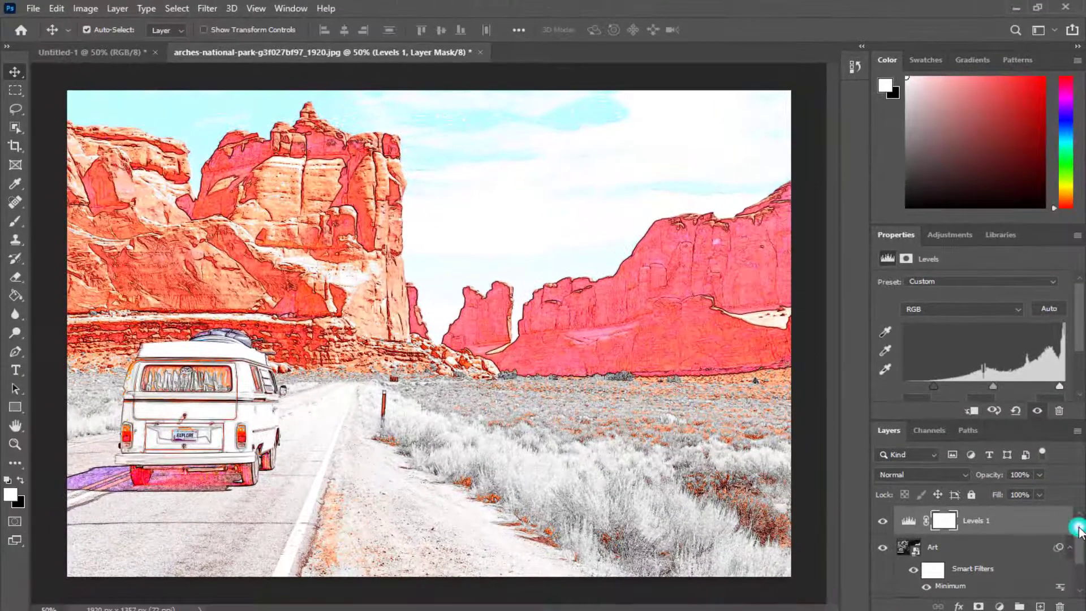
{"action": "left_click", "coordinate": [1080, 551]}
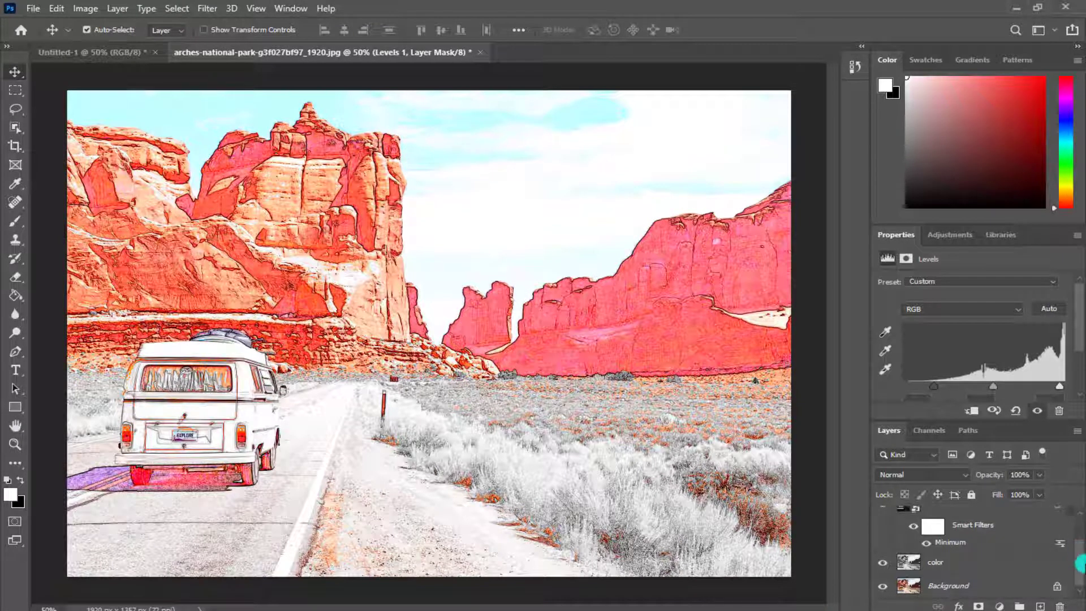
- Make the Background visible again and lower the color layer's opacity to about 48%
{"action": "left_click", "coordinate": [881, 586]}
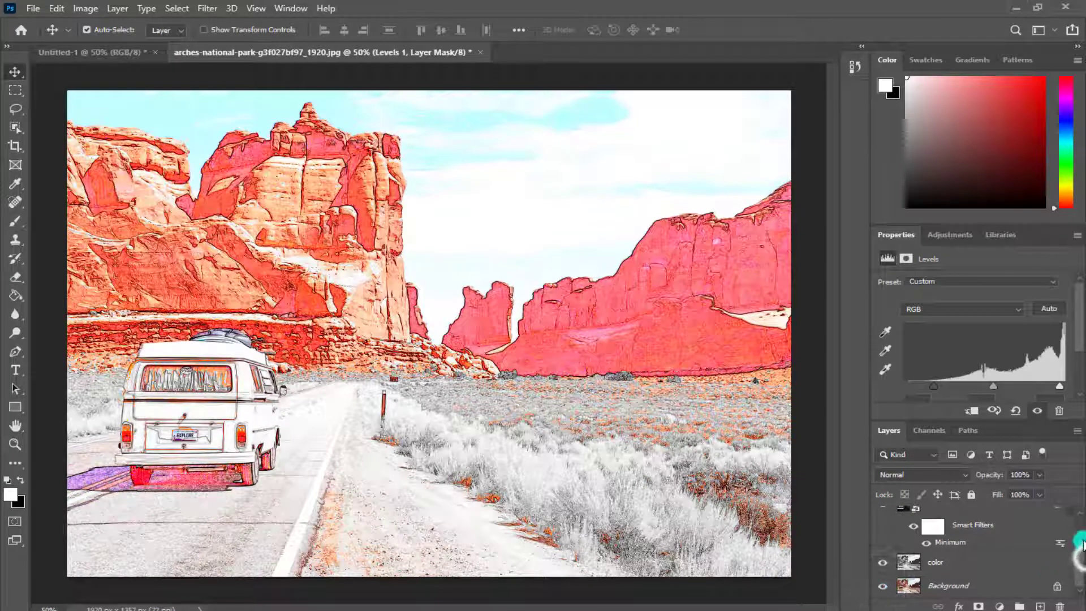
{"action": "scroll", "coordinate": [1081, 544], "scroll_direction": "up", "scroll_amount": 3}
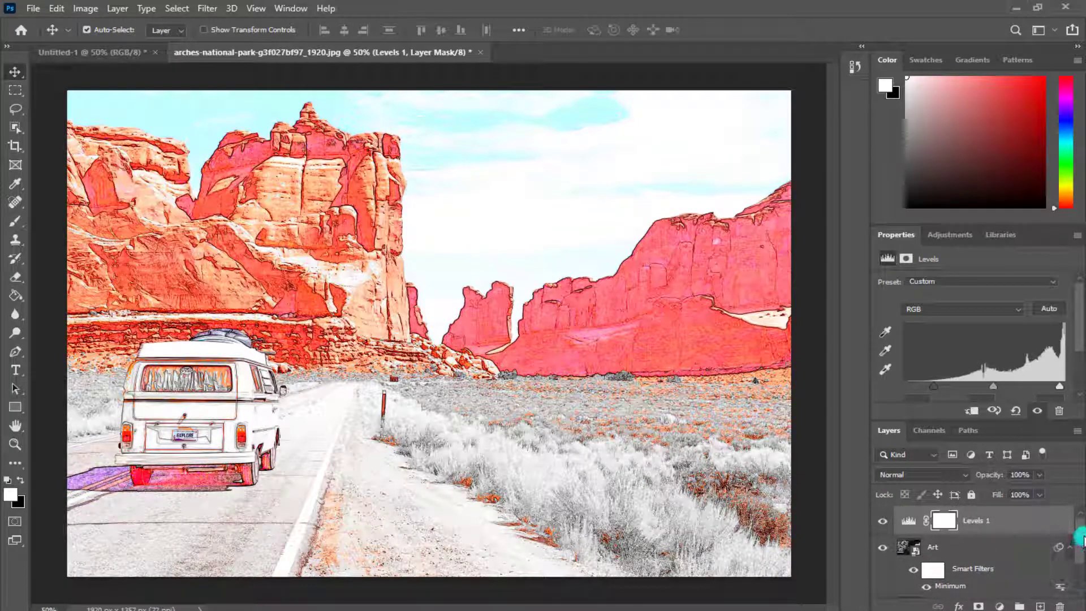
{"action": "left_click_drag", "start_coordinate": [1081, 538], "coordinate": [1081, 550]}
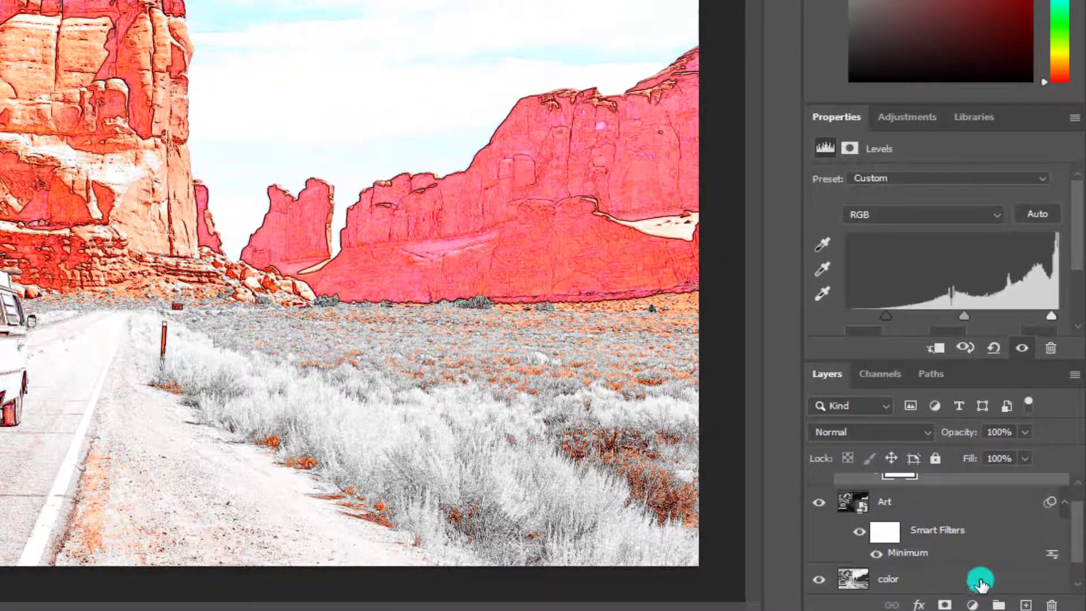
{"action": "left_click", "coordinate": [980, 582]}
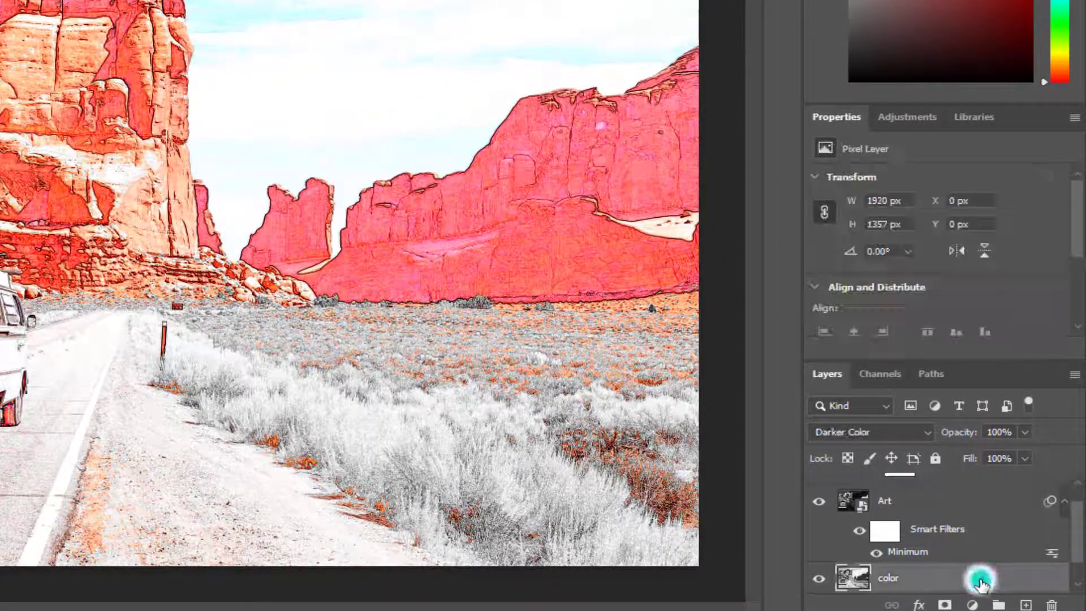
{"action": "left_click", "coordinate": [1025, 432]}
{"action": "left_click_drag", "start_coordinate": [1021, 454], "coordinate": [968, 453]}
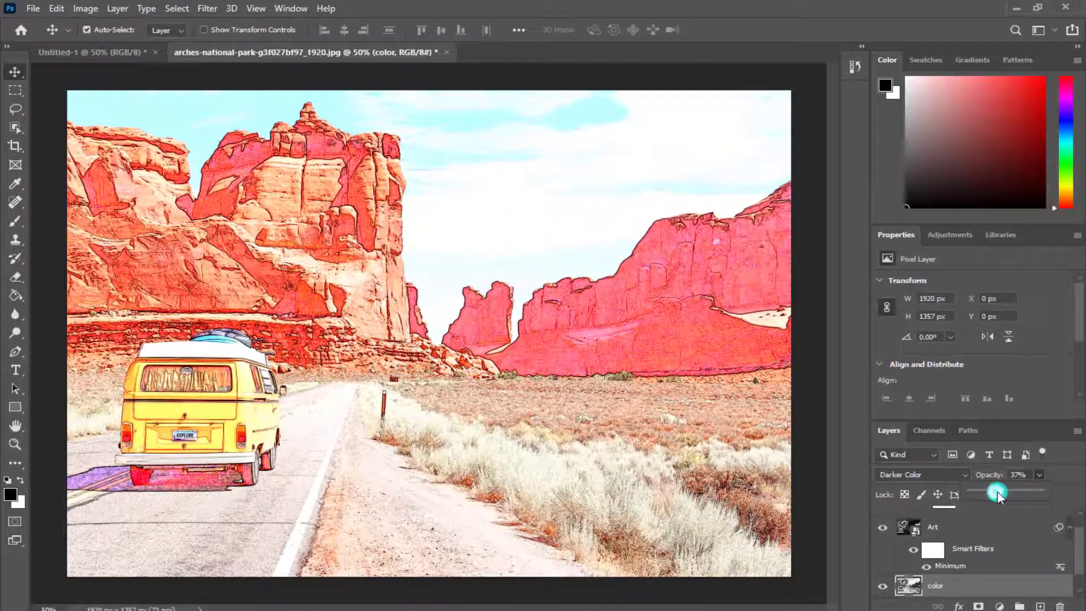
{"action": "left_click_drag", "start_coordinate": [1001, 492], "coordinate": [995, 494]}
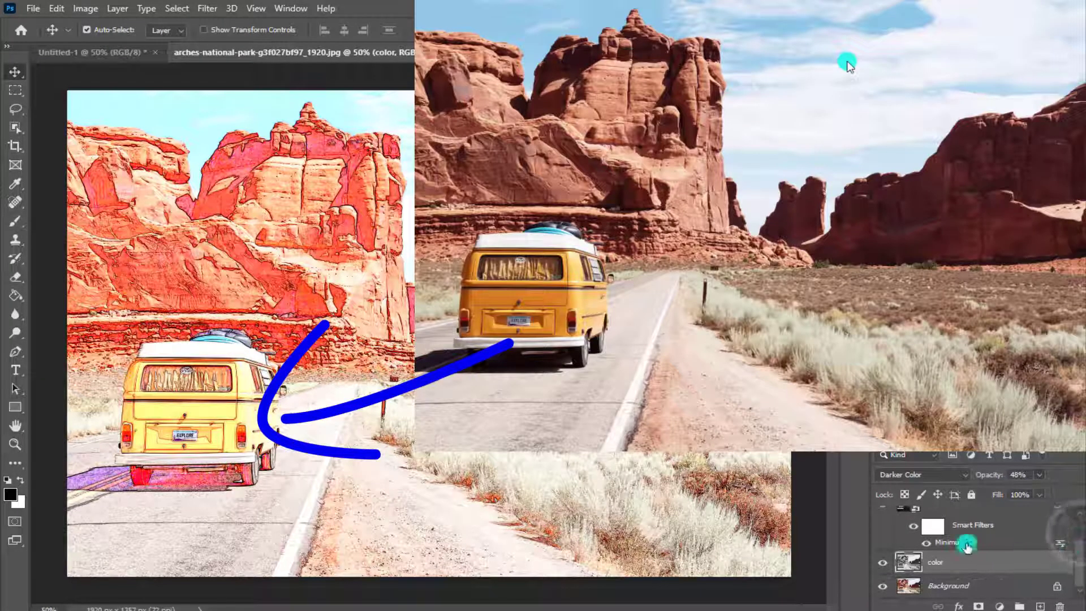
{"action": "left_click", "coordinate": [953, 545]}
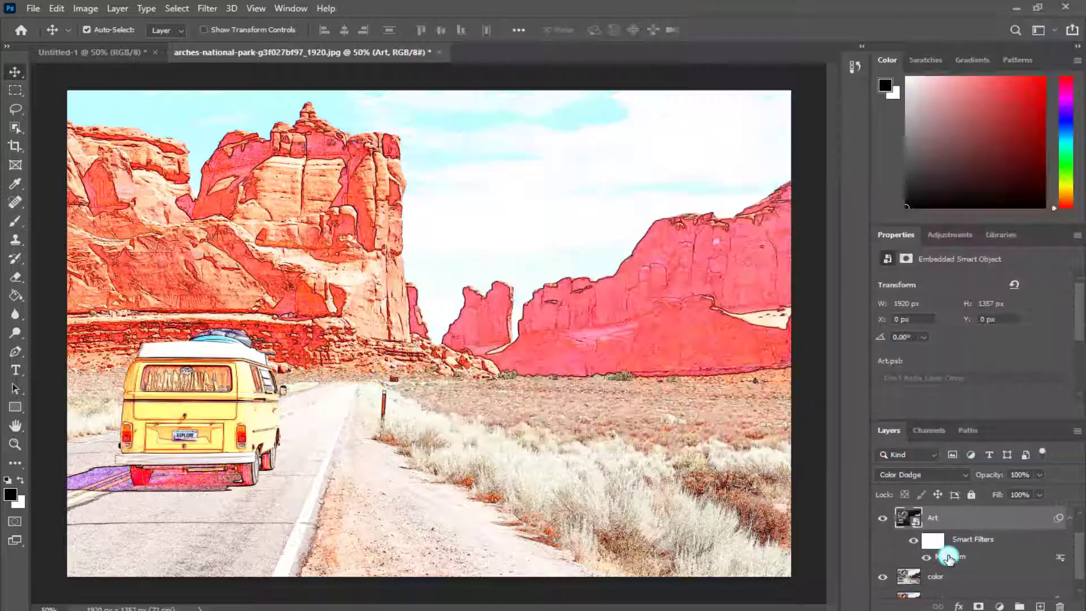
- Reopen the Art layer's Minimum smart filter and set its radius to 2.3 pixels
{"action": "double_click", "coordinate": [950, 555]}
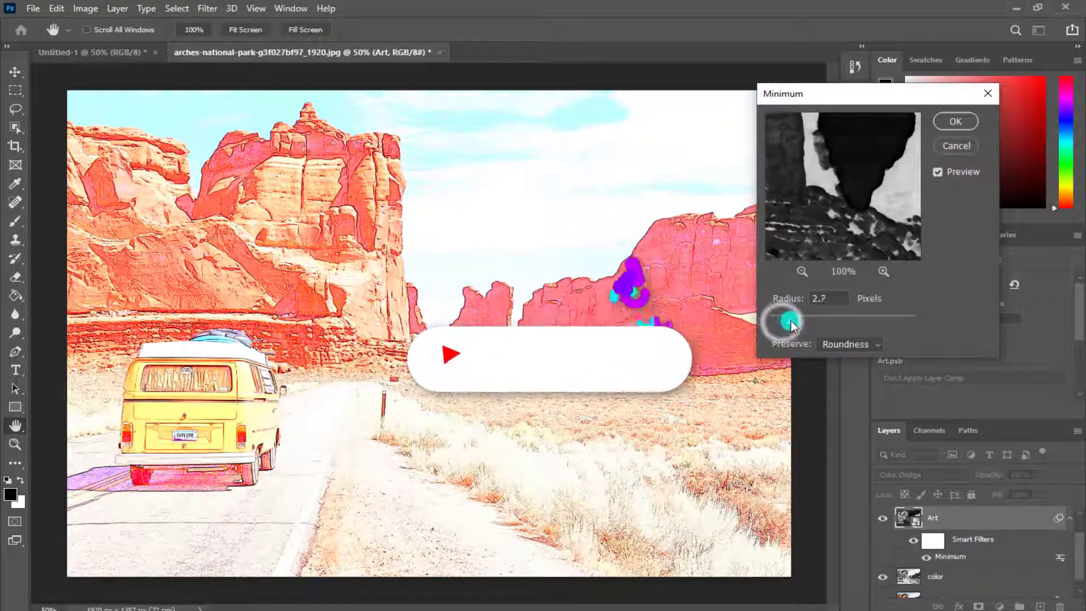
{"action": "left_click_drag", "start_coordinate": [786, 323], "coordinate": [787, 320]}
{"action": "left_click", "coordinate": [955, 121]}
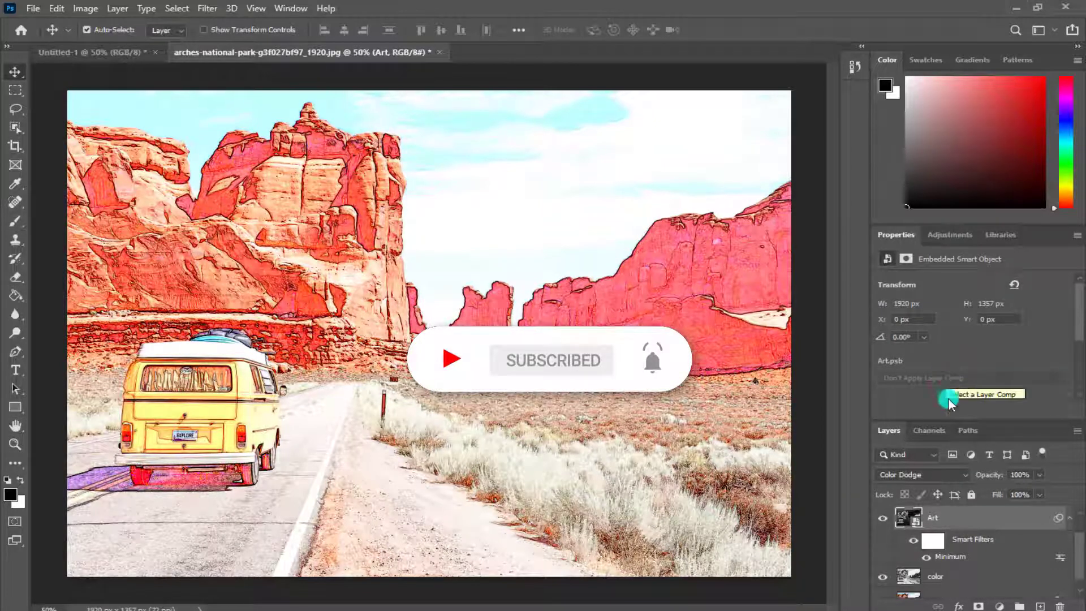
{"action": "double_click", "coordinate": [950, 555]}
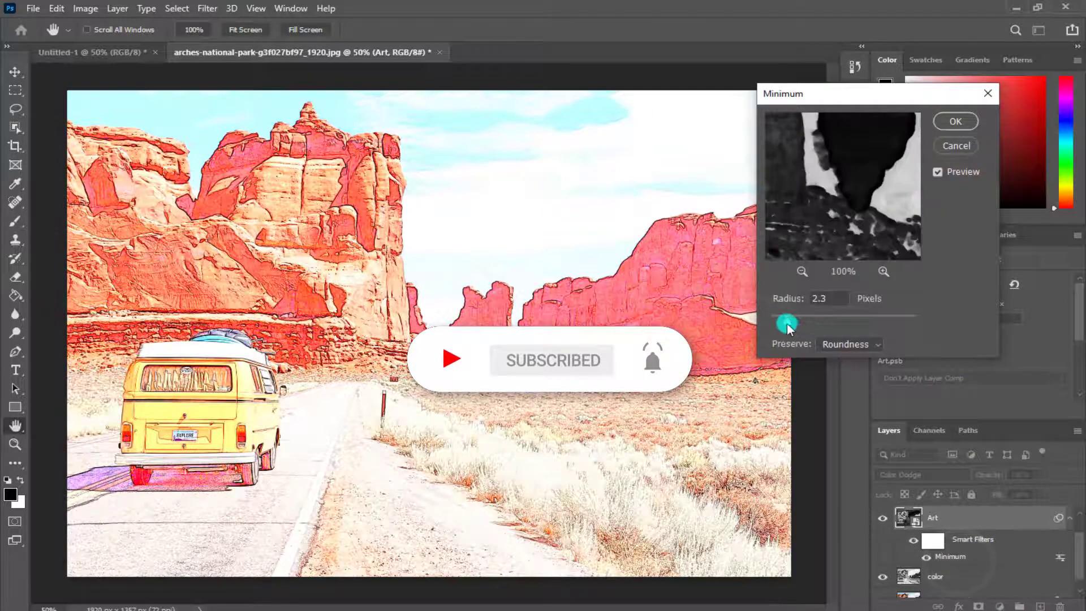
{"action": "left_click", "coordinate": [958, 120]}
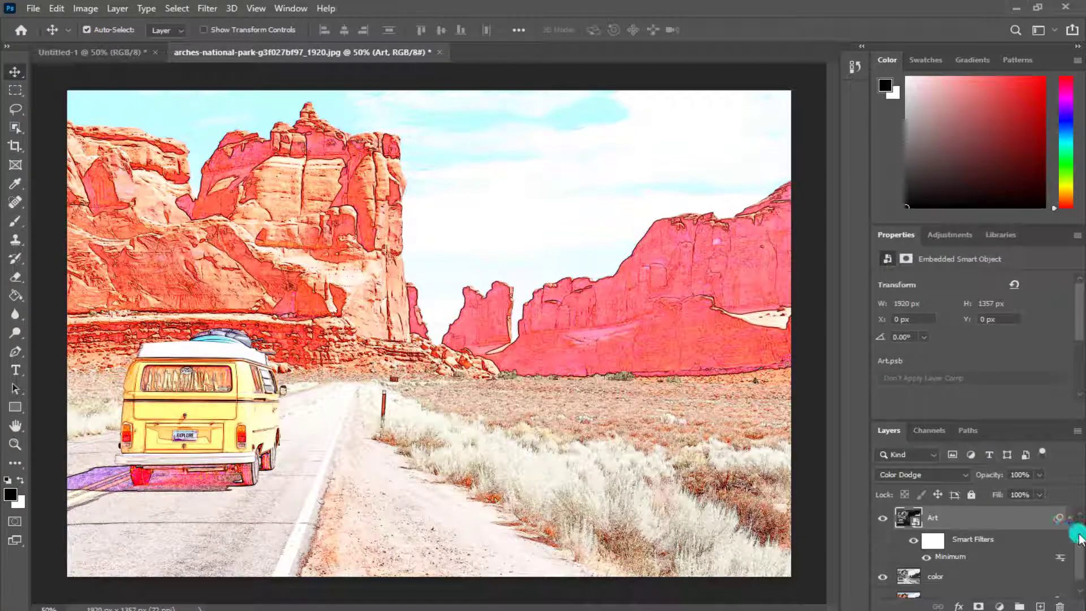
- Lower the color layer's opacity from 48% to 45%
{"action": "left_click", "coordinate": [973, 582]}
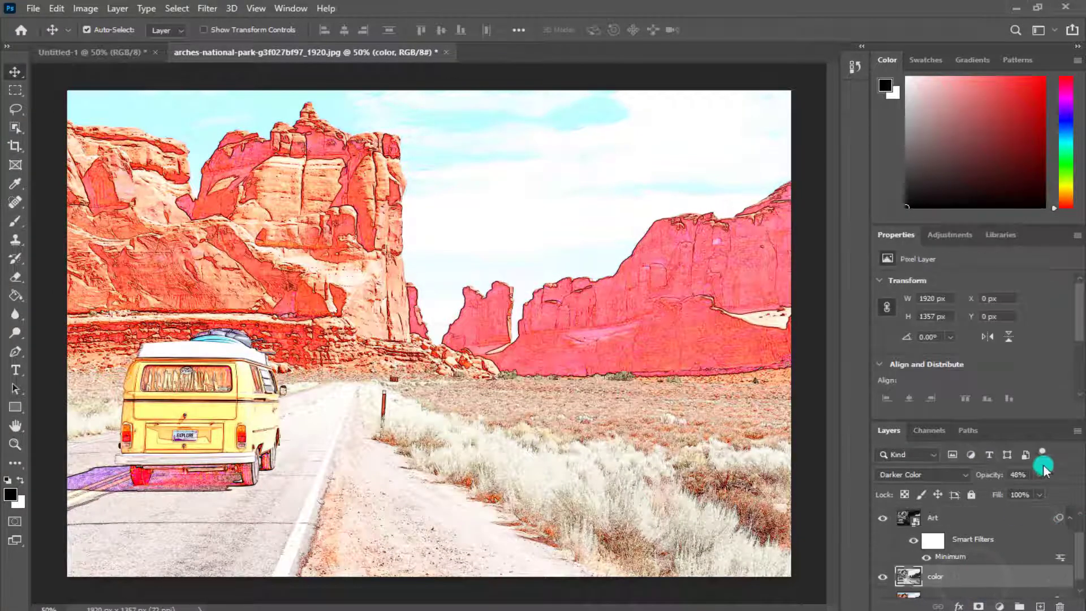
{"action": "left_click_drag", "start_coordinate": [1030, 491], "coordinate": [1030, 493]}
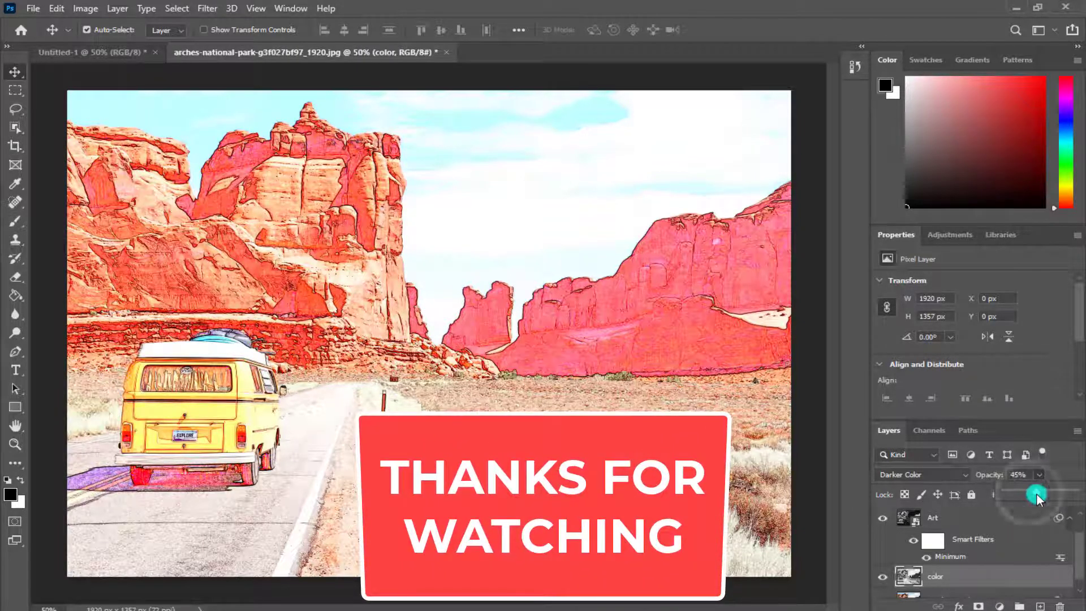
{"action": "left_click", "coordinate": [811, 509]}
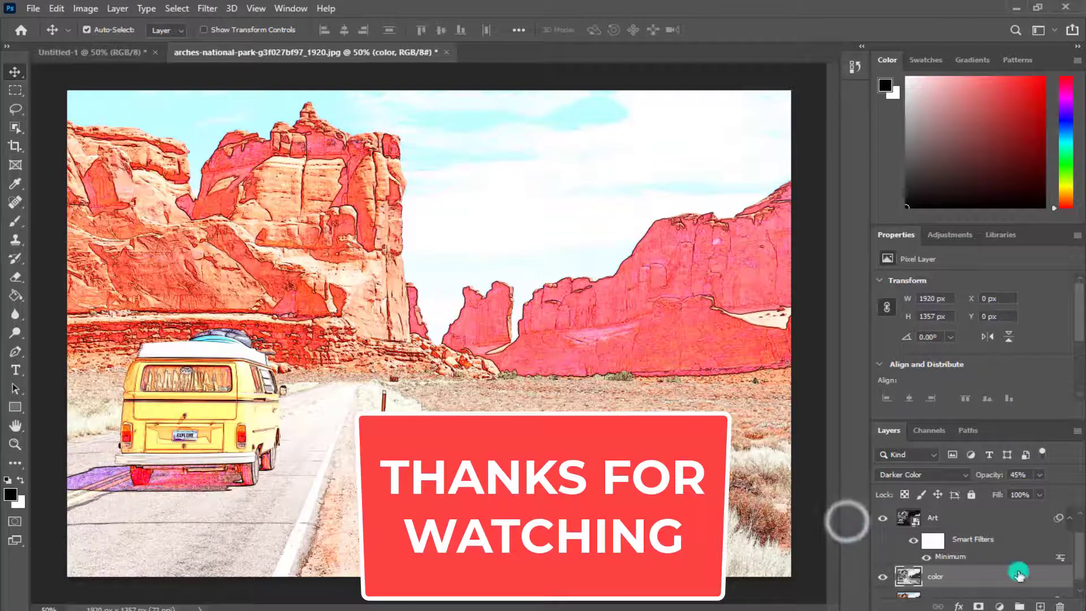
{"action": "mouse_move", "coordinate": [1078, 542]}
{"action": "left_mouse_down"}
{"action": "mouse_move", "coordinate": [1079, 563]}
{"action": "mouse_move", "coordinate": [1075, 516]}
{"action": "left_mouse_up"}
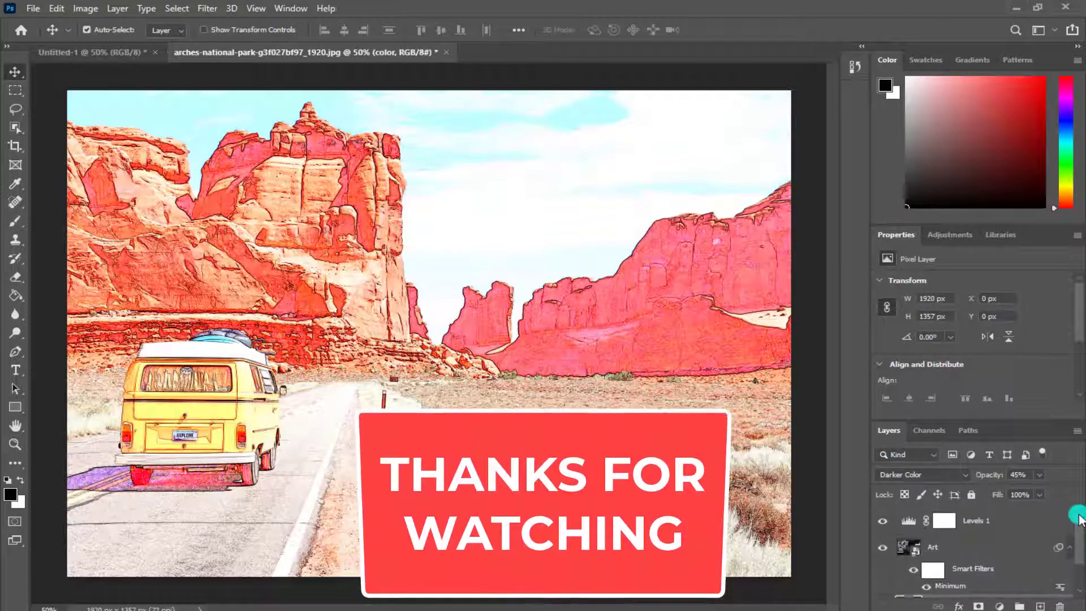